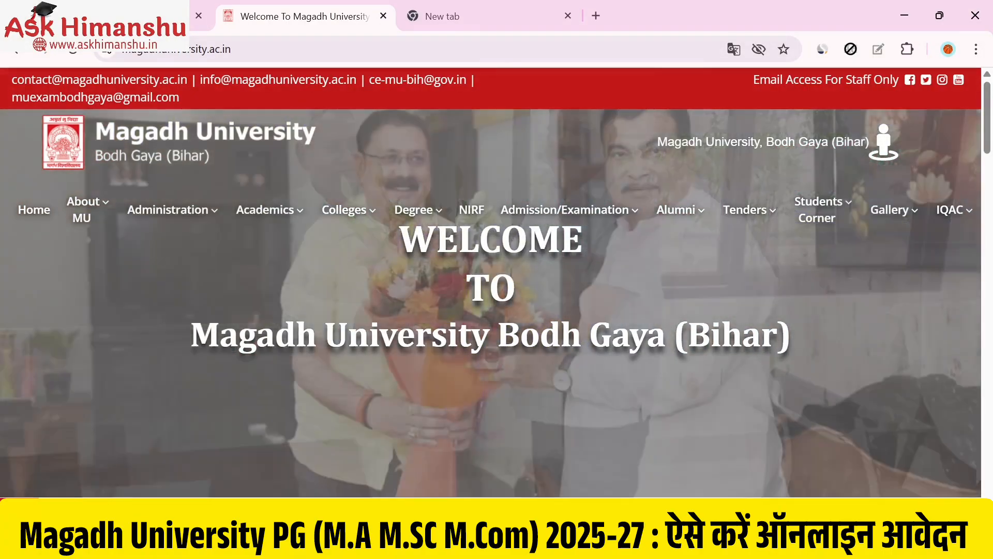
Step: Switch to the Notepad notes and examine the application fees for the General, BC1, BC2, EWS and SC, ST categories
{"action": "key", "text": "alt+Tab"}
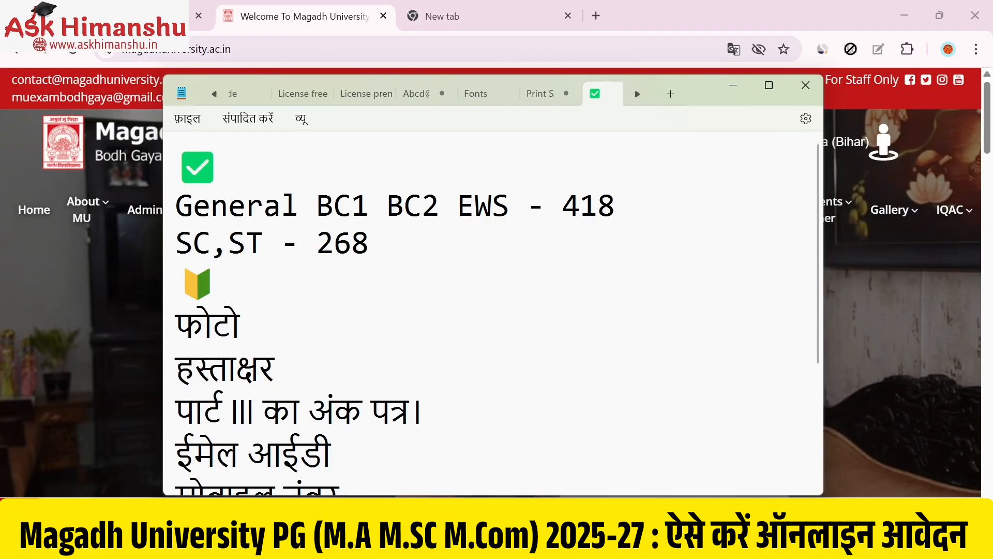
{"action": "key", "text": "shift+Right"}
{"action": "key", "text": "shift+Right"}
{"action": "key", "text": "shift+Right"}
{"action": "key", "text": "shift+Right"}
{"action": "key", "text": "shift+Right"}
{"action": "key", "text": "shift+Right"}
{"action": "key", "text": "shift+Right"}
{"action": "key", "text": "shift+Right"}
{"action": "key", "text": "shift+Right"}
{"action": "key", "text": "shift+Right"}
{"action": "key", "text": "shift+Right"}
{"action": "key", "text": "shift+Right"}
{"action": "key", "text": "shift+Right"}
{"action": "key", "text": "shift+Right"}
{"action": "key", "text": "shift+Right"}
{"action": "key", "text": "shift+Right"}
{"action": "key", "text": "shift+Right"}
{"action": "key", "text": "shift+Right"}
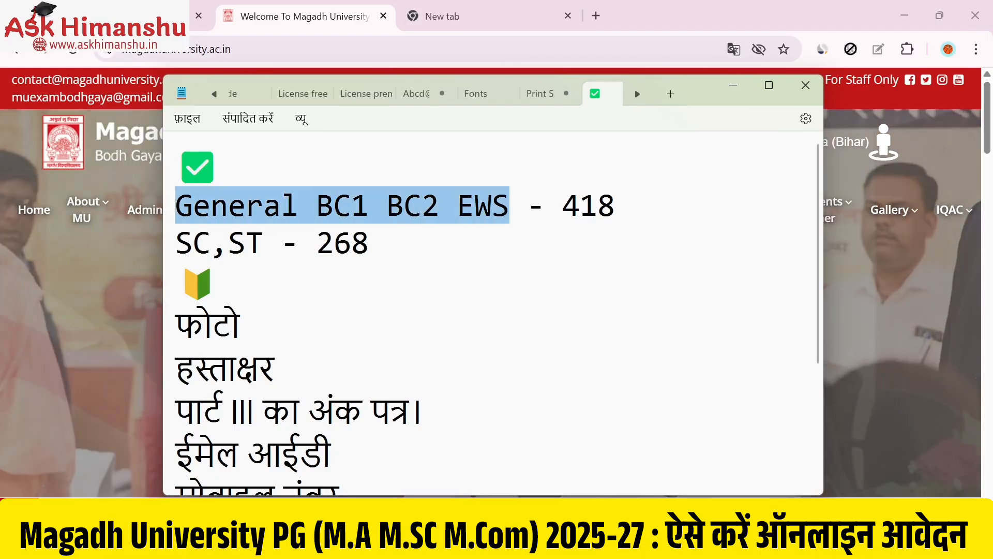
{"action": "left_click_drag", "start_coordinate": [563, 207], "coordinate": [603, 217]}
{"action": "left_click", "coordinate": [603, 217]}
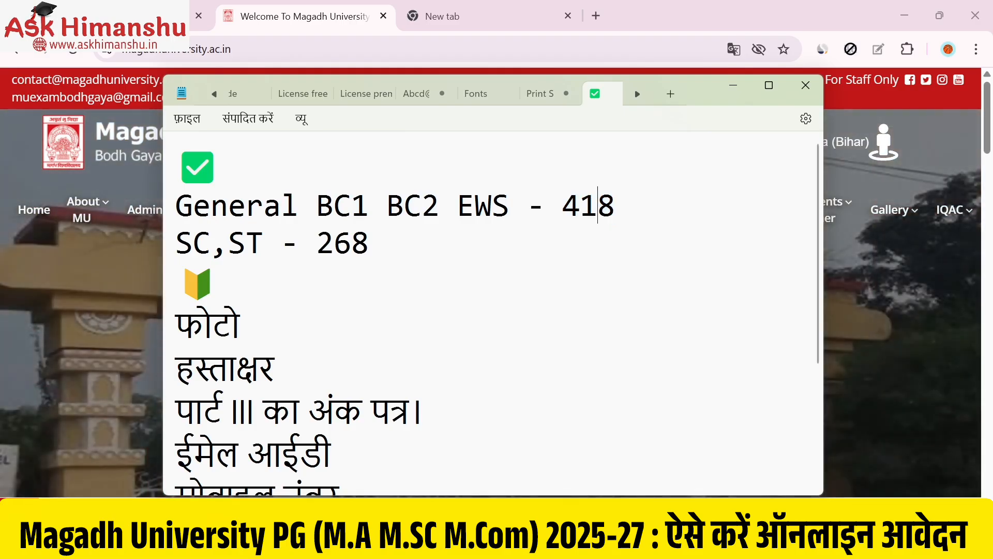
{"action": "left_click_drag", "start_coordinate": [600, 213], "coordinate": [565, 218]}
{"action": "left_click_drag", "start_coordinate": [176, 242], "coordinate": [386, 242]}
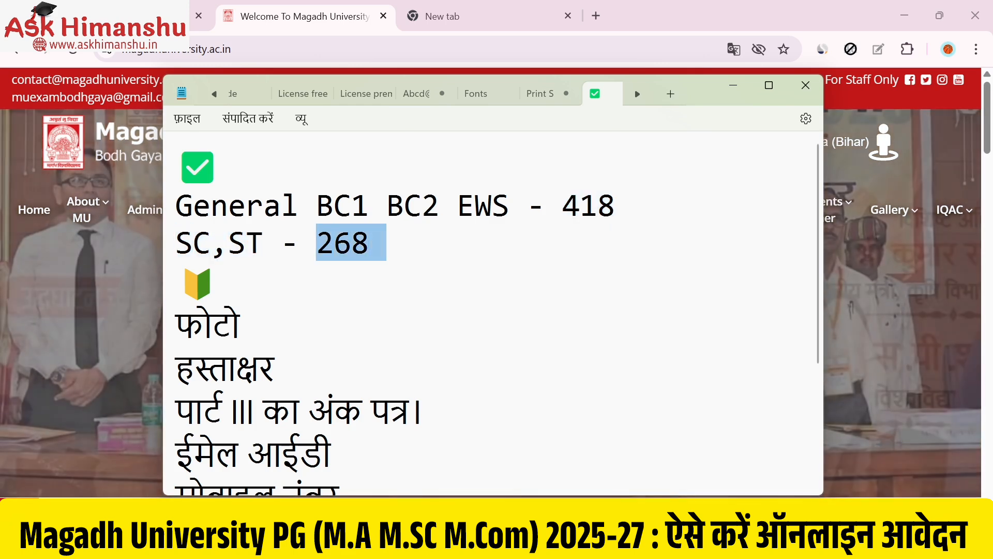
Step: Examine each item in the notes' list of required documents and details, and close the notes window
{"action": "scroll", "coordinate": [493, 313], "scroll_direction": "down", "scroll_amount": 3}
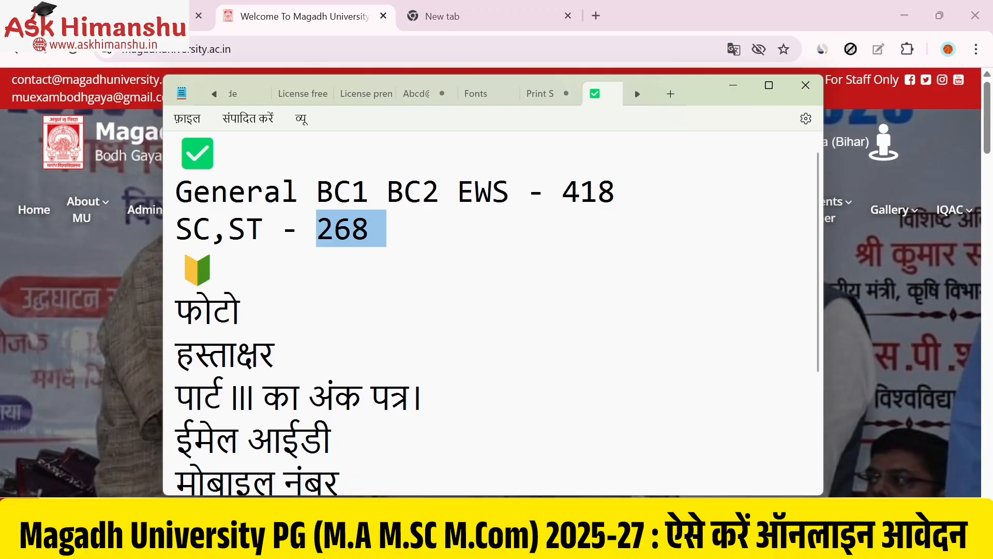
{"action": "scroll", "coordinate": [493, 313], "scroll_direction": "up", "scroll_amount": 3}
{"action": "scroll", "coordinate": [493, 313], "scroll_direction": "down", "scroll_amount": 1}
{"action": "scroll", "coordinate": [493, 313], "scroll_direction": "down", "scroll_amount": 3}
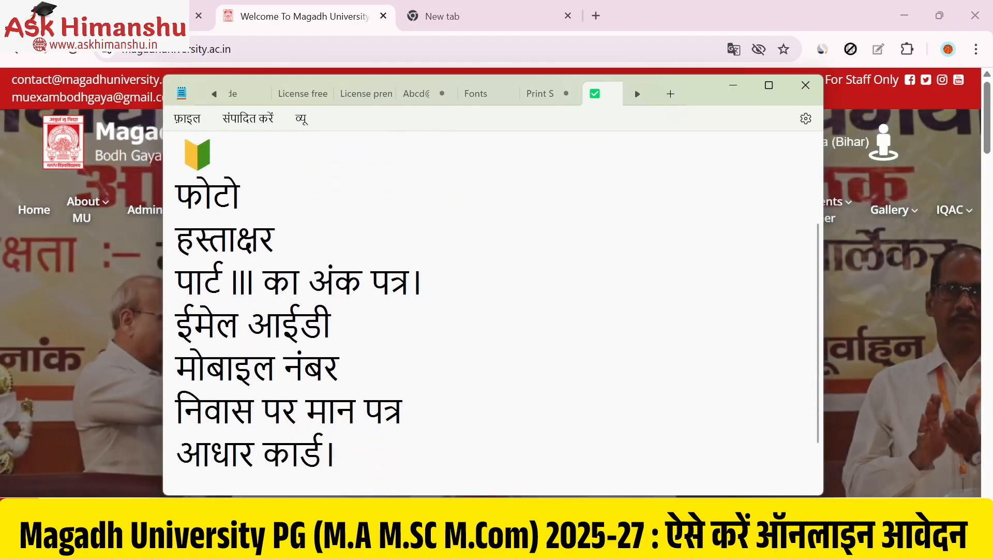
{"action": "scroll", "coordinate": [493, 313], "scroll_direction": "up", "scroll_amount": 3}
{"action": "scroll", "coordinate": [493, 313], "scroll_direction": "down", "scroll_amount": 3}
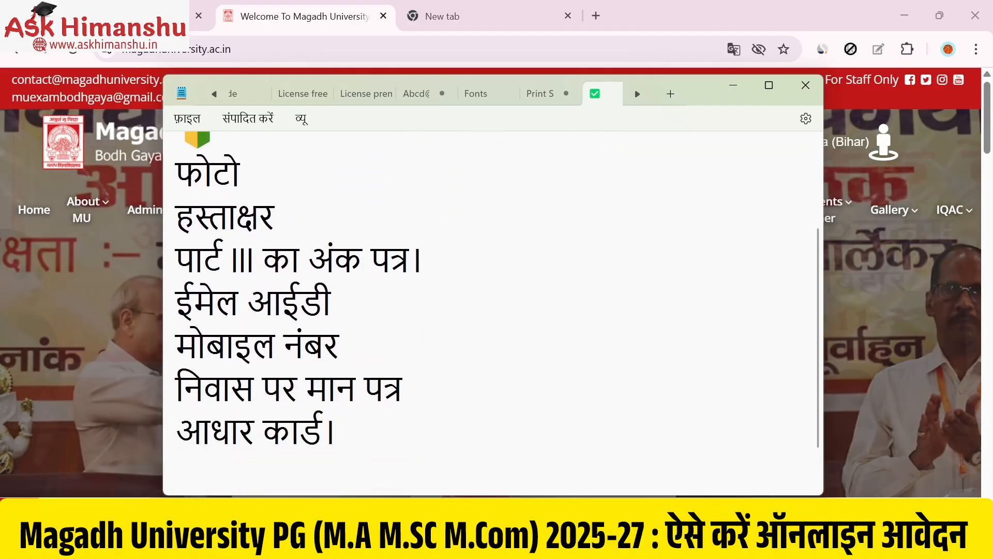
{"action": "left_click_drag", "start_coordinate": [241, 176], "coordinate": [176, 176]}
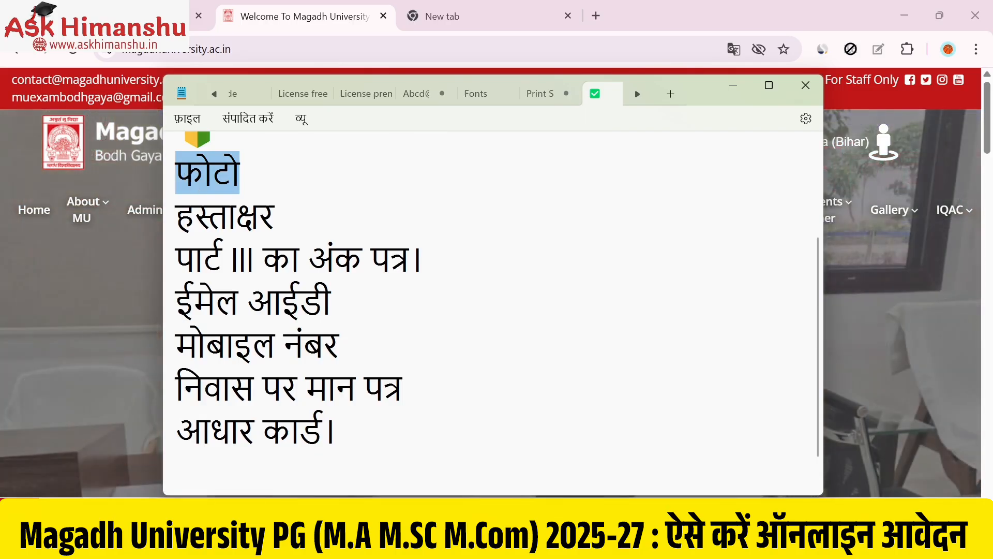
{"action": "left_click_drag", "start_coordinate": [170, 226], "coordinate": [274, 220]}
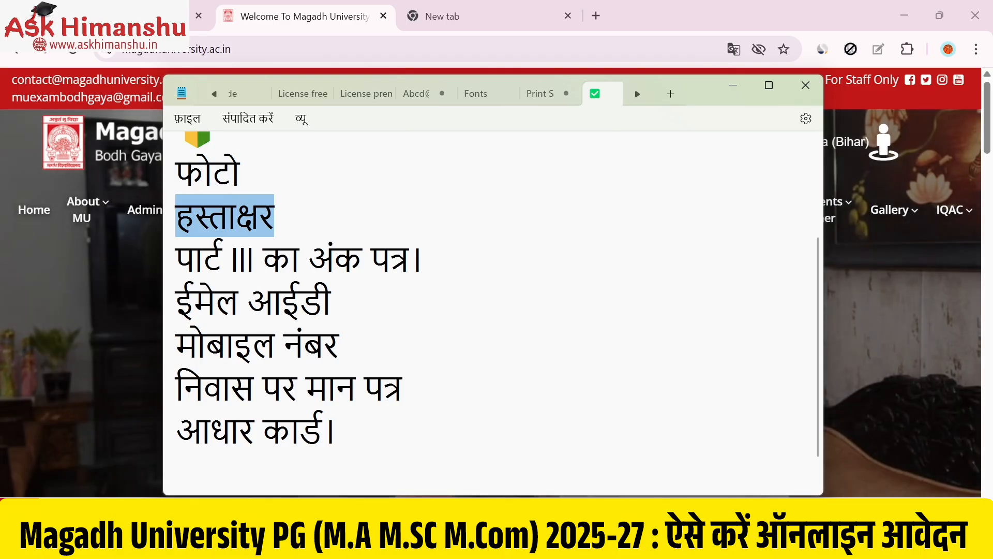
{"action": "left_click_drag", "start_coordinate": [175, 258], "coordinate": [409, 259]}
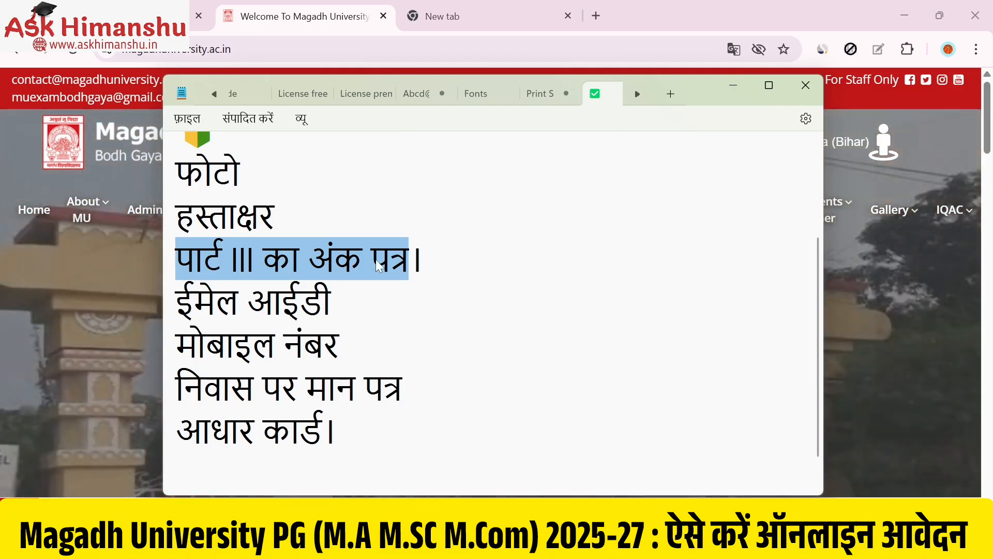
{"action": "left_click", "coordinate": [406, 267]}
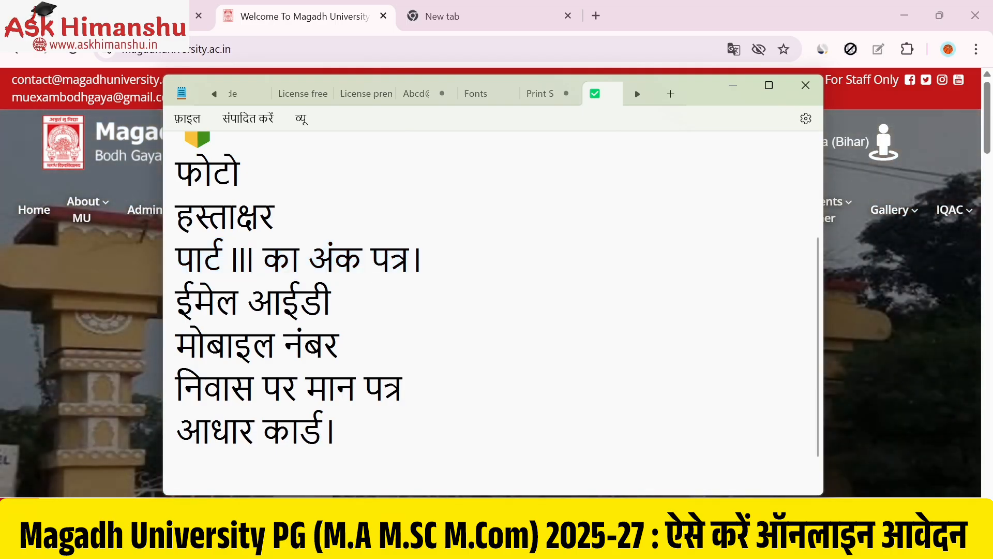
{"action": "left_click_drag", "start_coordinate": [331, 307], "coordinate": [177, 310]}
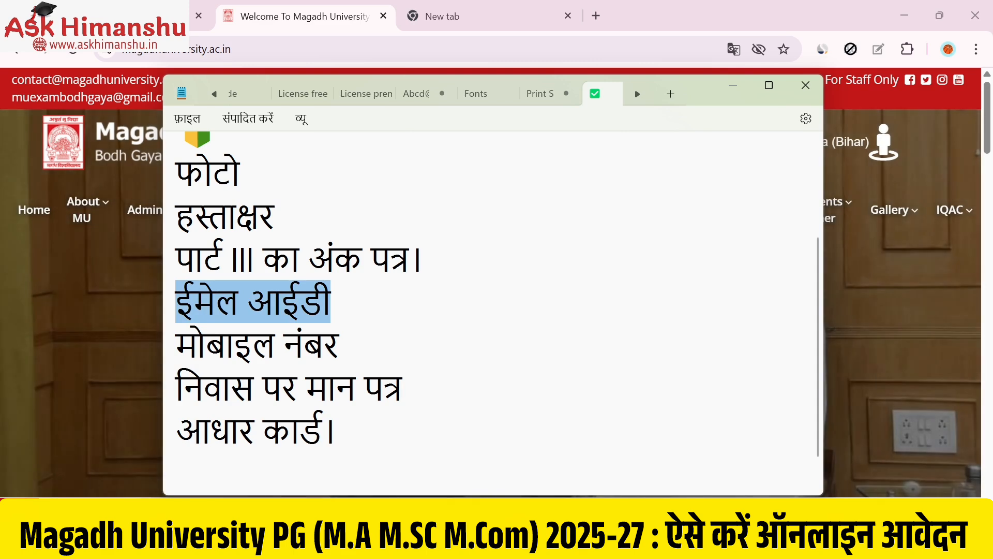
{"action": "left_click_drag", "start_coordinate": [339, 346], "coordinate": [177, 345]}
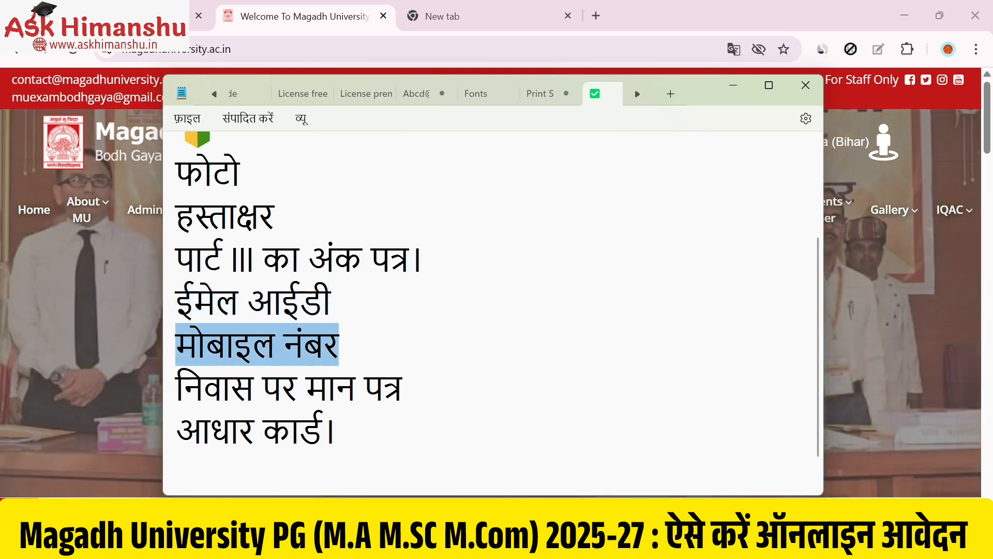
{"action": "left_click_drag", "start_coordinate": [175, 388], "coordinate": [400, 403]}
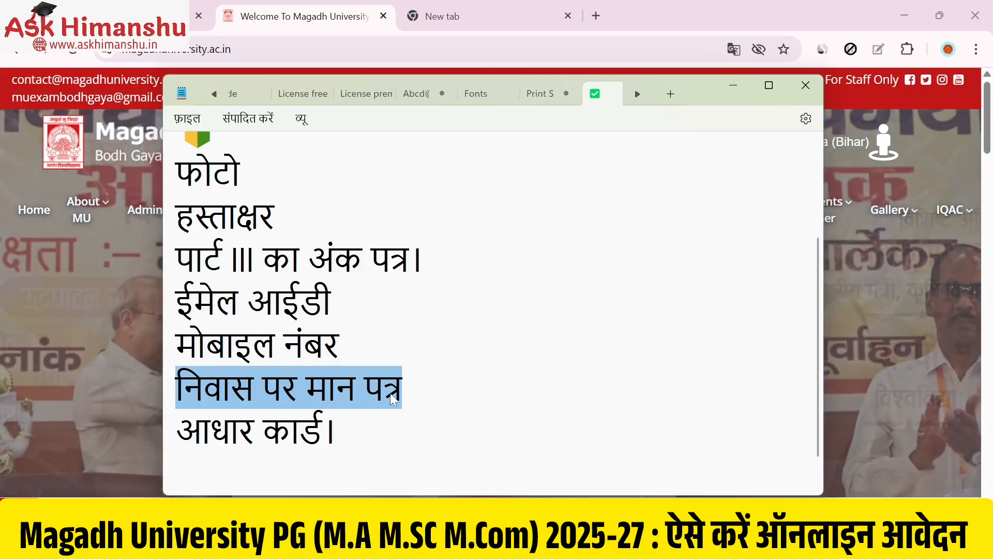
{"action": "left_click_drag", "start_coordinate": [176, 431], "coordinate": [336, 430]}
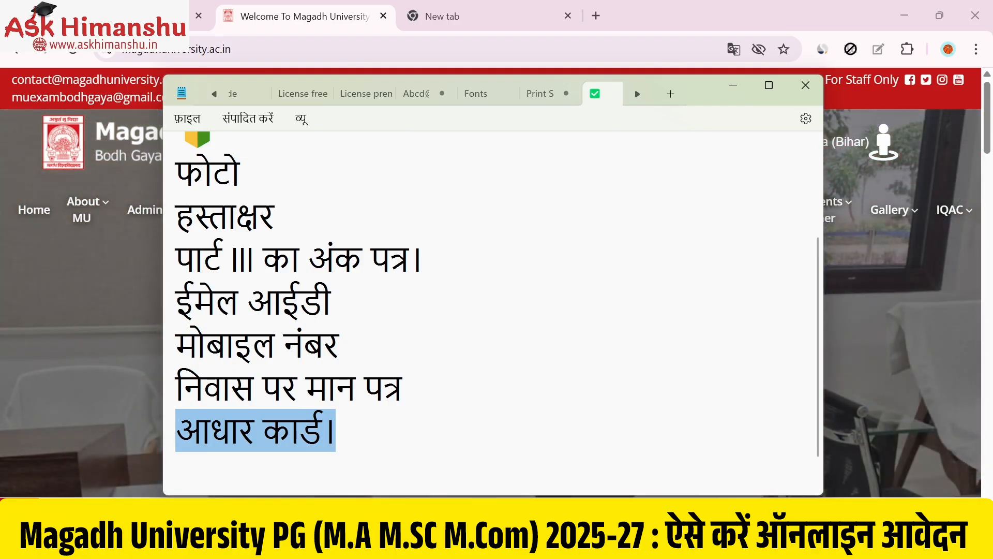
{"action": "scroll", "coordinate": [491, 311], "scroll_direction": "down", "scroll_amount": 1}
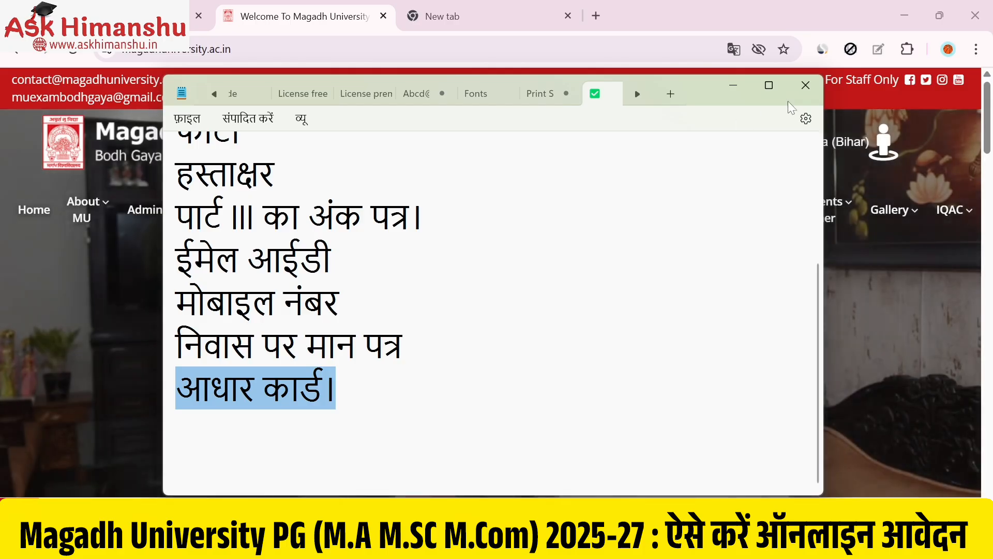
{"action": "left_click", "coordinate": [803, 88]}
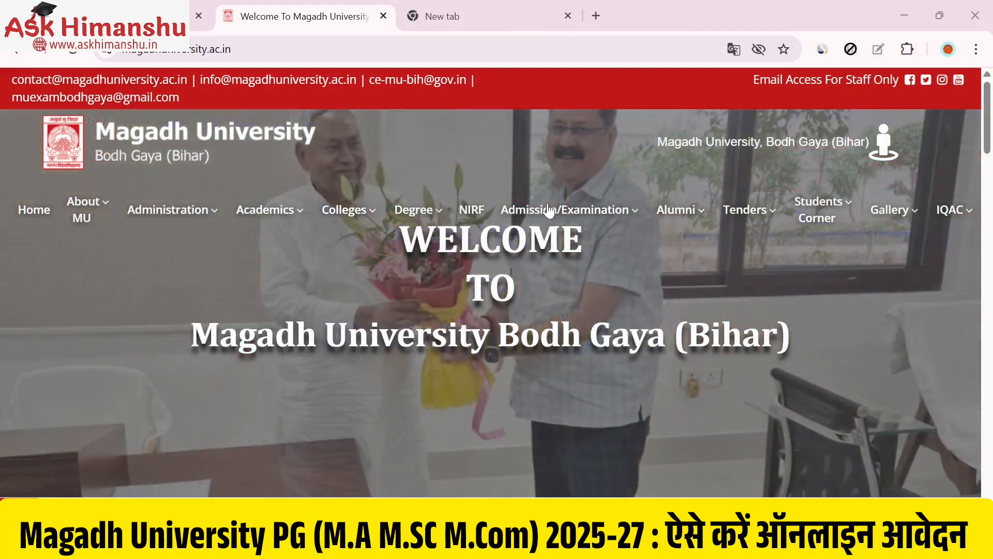
Step: Go back to the Google results for magadh university and open the magadhonline.in website
{"action": "mouse_move", "coordinate": [550, 213]}
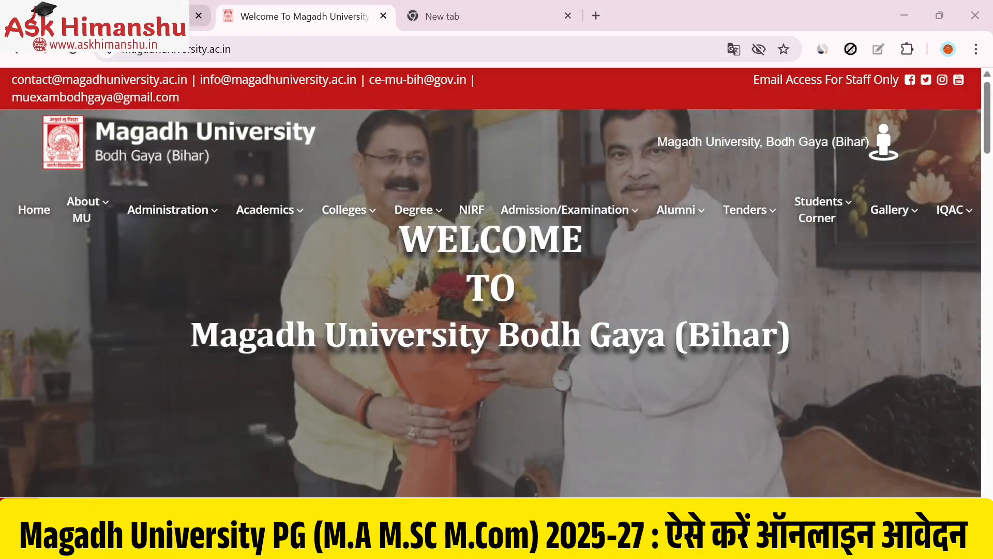
{"action": "left_click", "coordinate": [145, 15]}
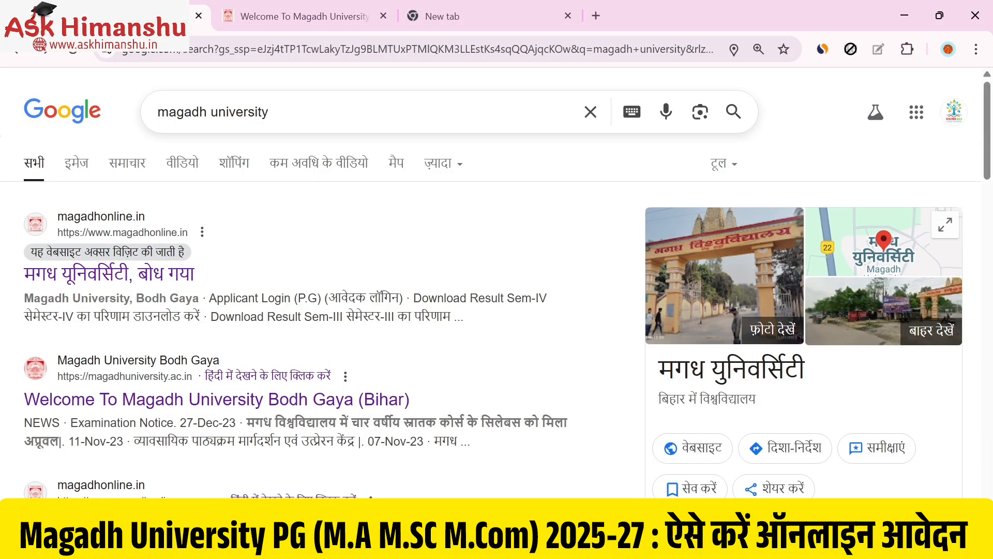
{"action": "left_click_drag", "start_coordinate": [243, 113], "coordinate": [155, 111]}
{"action": "left_click", "coordinate": [125, 273]}
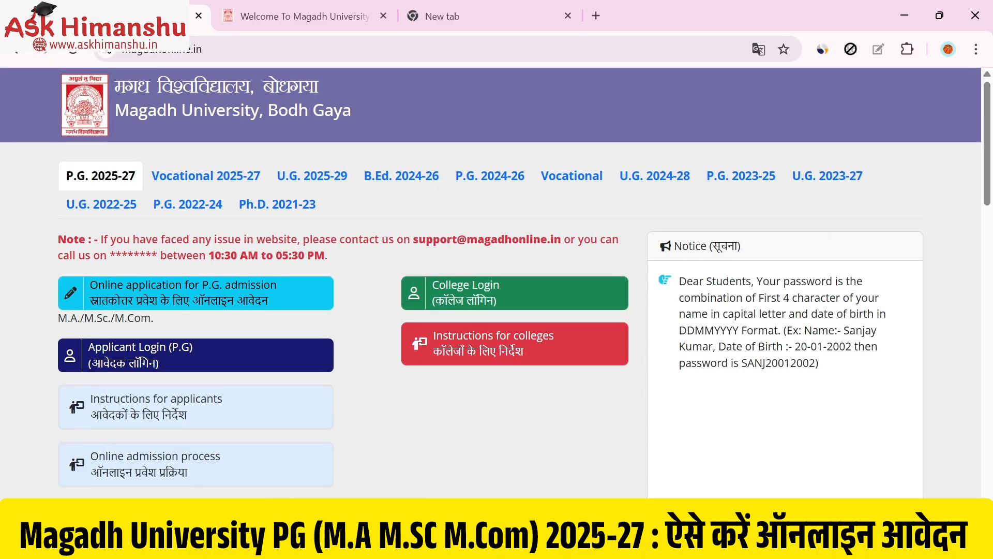
Step: Open the online application for P.G. admission (M.A./M.Sc./M.Com.) in the P.G. 2025-27 section
{"action": "left_click_drag", "start_coordinate": [58, 178], "coordinate": [117, 180]}
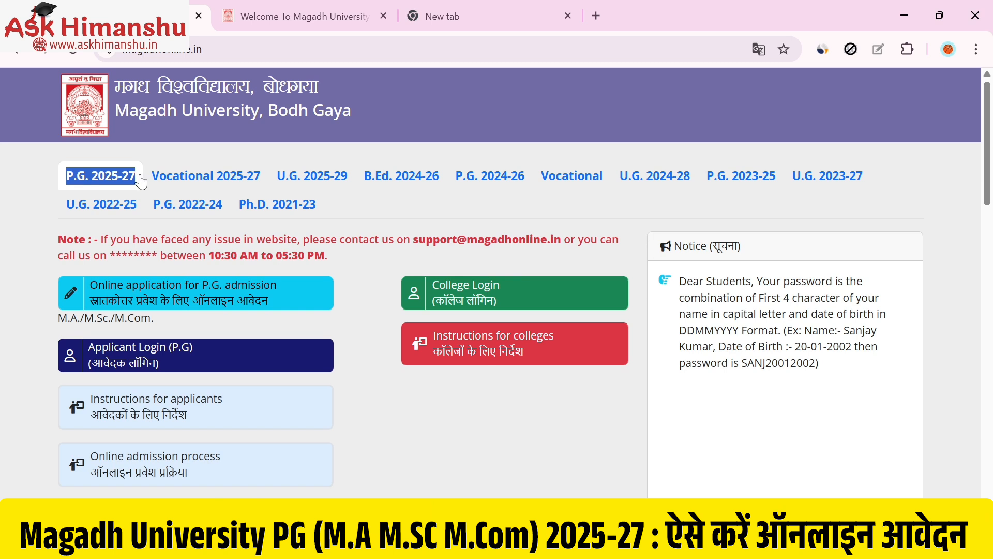
{"action": "left_click", "coordinate": [75, 185]}
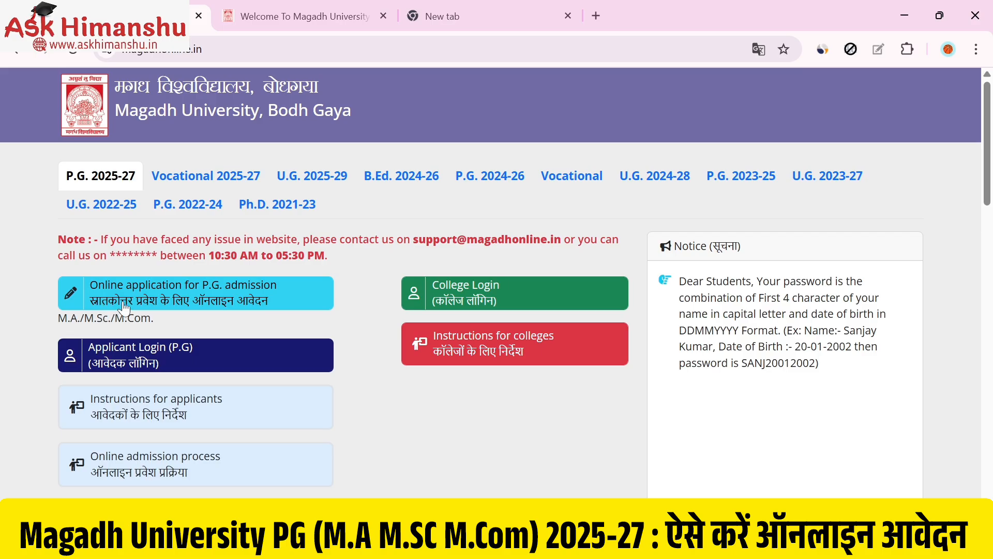
{"action": "left_click", "coordinate": [257, 309]}
{"action": "left_click", "coordinate": [113, 296]}
{"action": "left_click", "coordinate": [136, 296]}
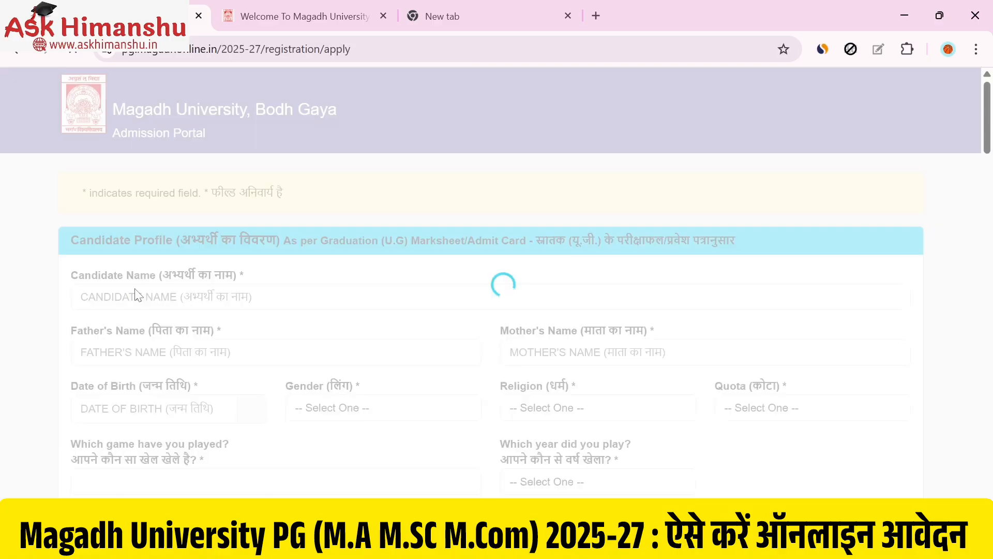
Step: Examine the registration form's sections, from the candidate profile and contact details to course selection and the photo and signature uploads
{"action": "scroll", "coordinate": [296, 264], "scroll_direction": "down", "scroll_amount": 15}
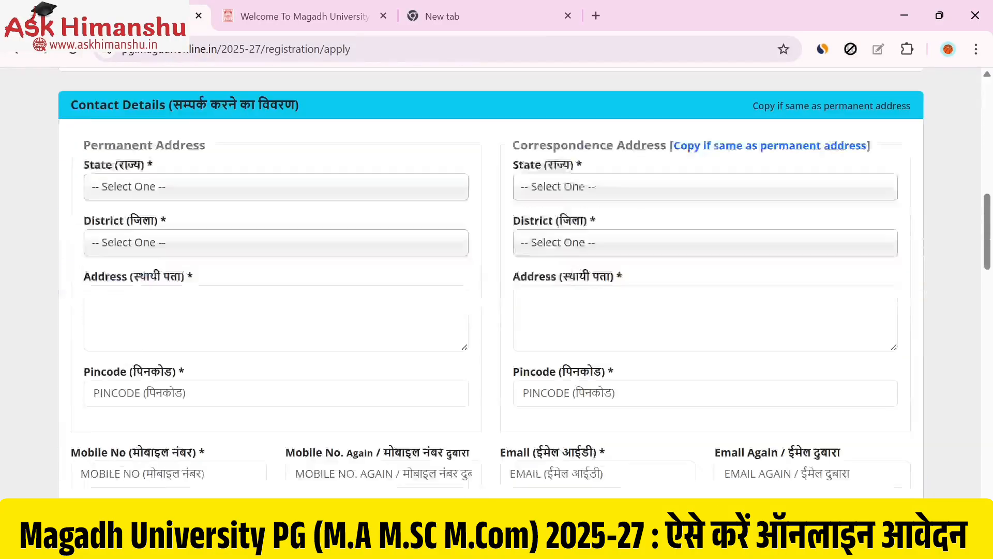
{"action": "scroll", "coordinate": [492, 283], "scroll_direction": "down", "scroll_amount": 20}
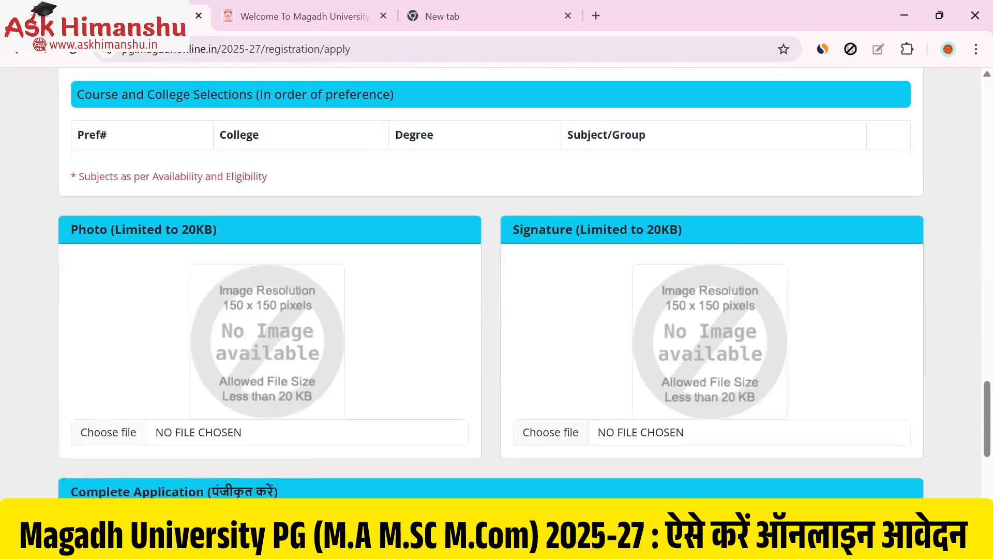
{"action": "scroll", "coordinate": [297, 277], "scroll_direction": "up", "scroll_amount": 7}
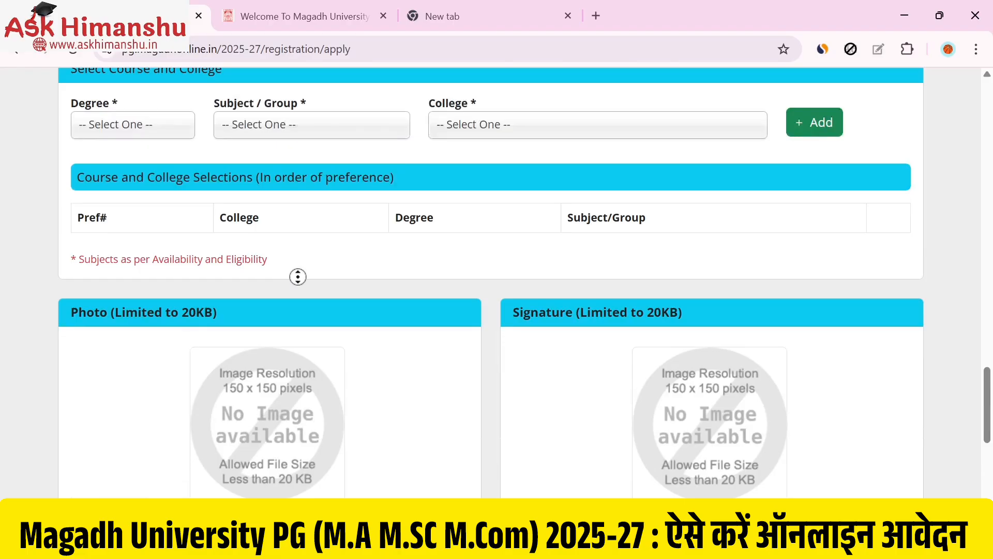
{"action": "scroll", "coordinate": [298, 278], "scroll_direction": "up", "scroll_amount": 20}
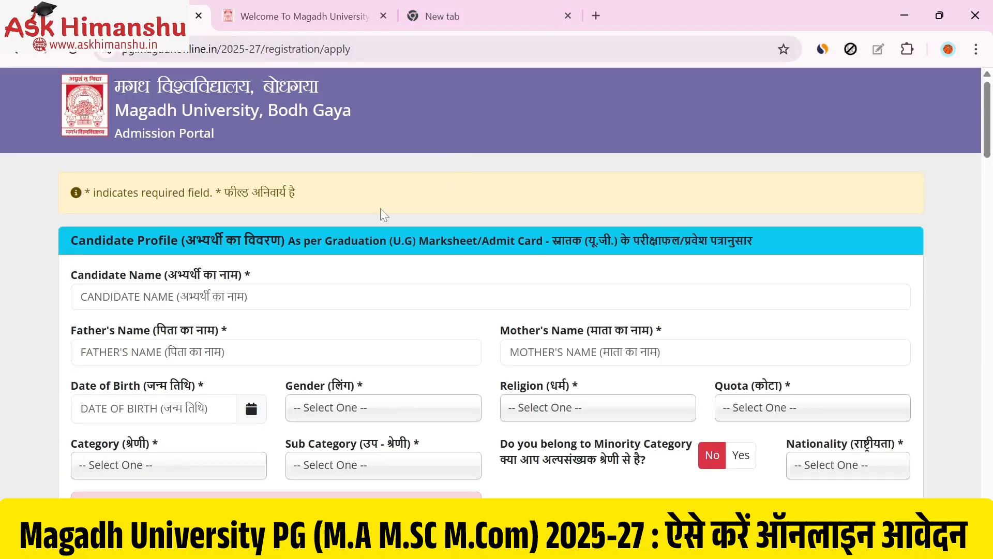
{"action": "scroll", "coordinate": [187, 196], "scroll_direction": "down", "scroll_amount": 2}
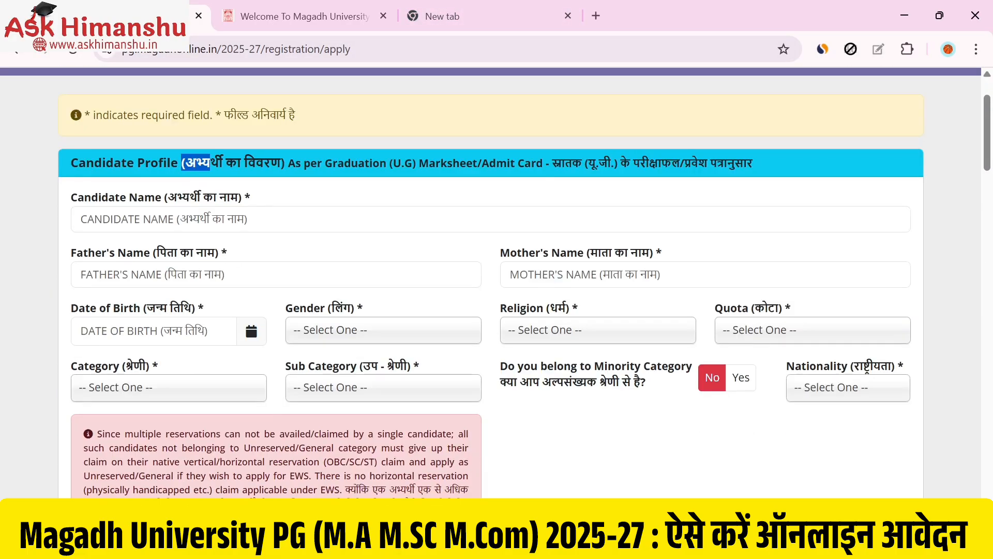
{"action": "left_click_drag", "start_coordinate": [210, 163], "coordinate": [311, 163]}
{"action": "left_click", "coordinate": [311, 163]}
Step: Enter the candidate's name in the Candidate Profile section
{"action": "left_click", "coordinate": [163, 219]}
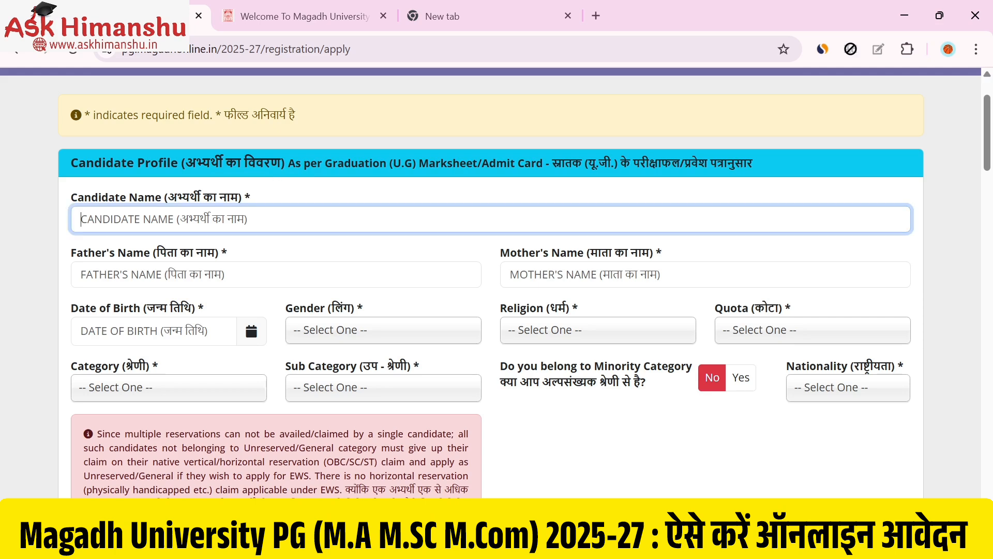
{"action": "type", "text": "A"}
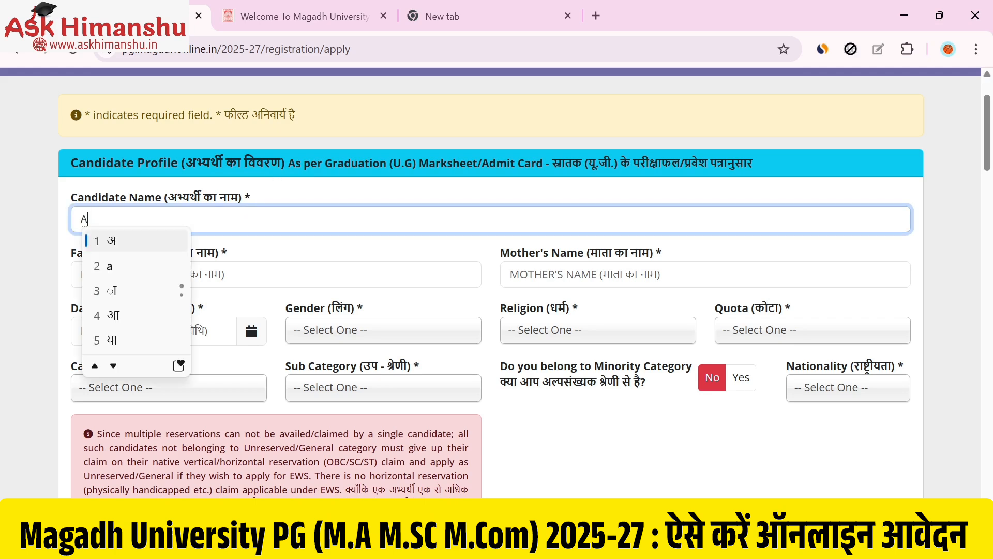
{"action": "type", "text": "BC"}
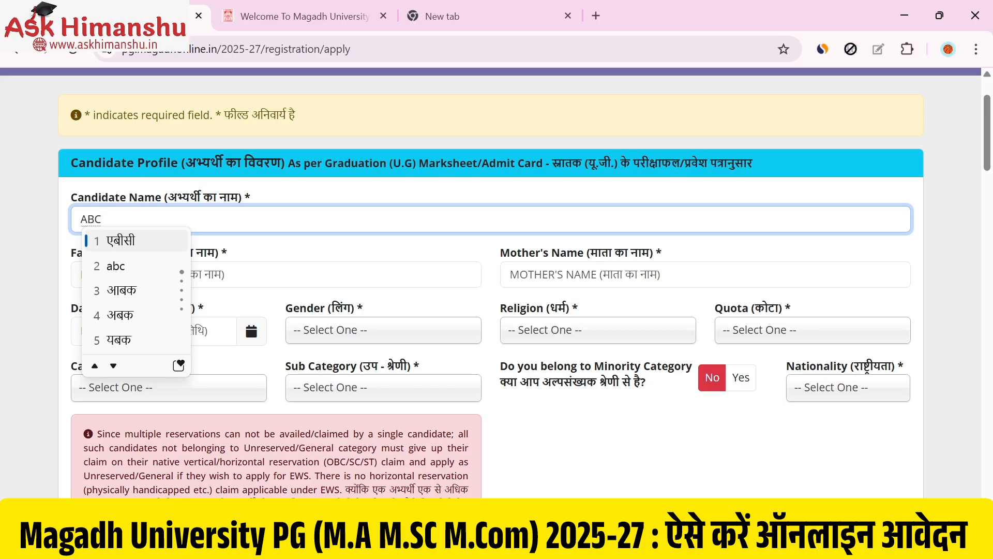
{"action": "key", "text": "Escape"}
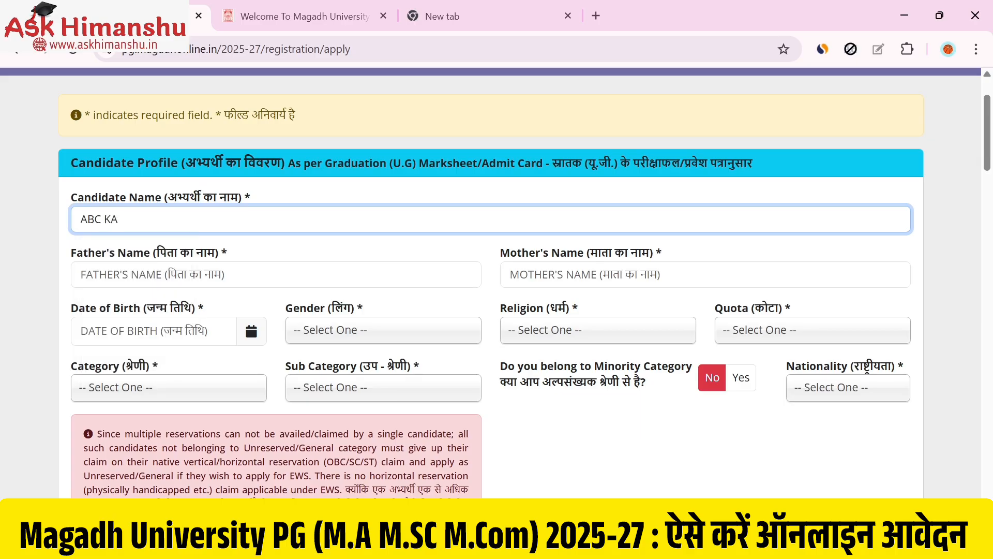
Step: Enter the mother's name in the Candidate Profile section
{"action": "left_click", "coordinate": [81, 275]}
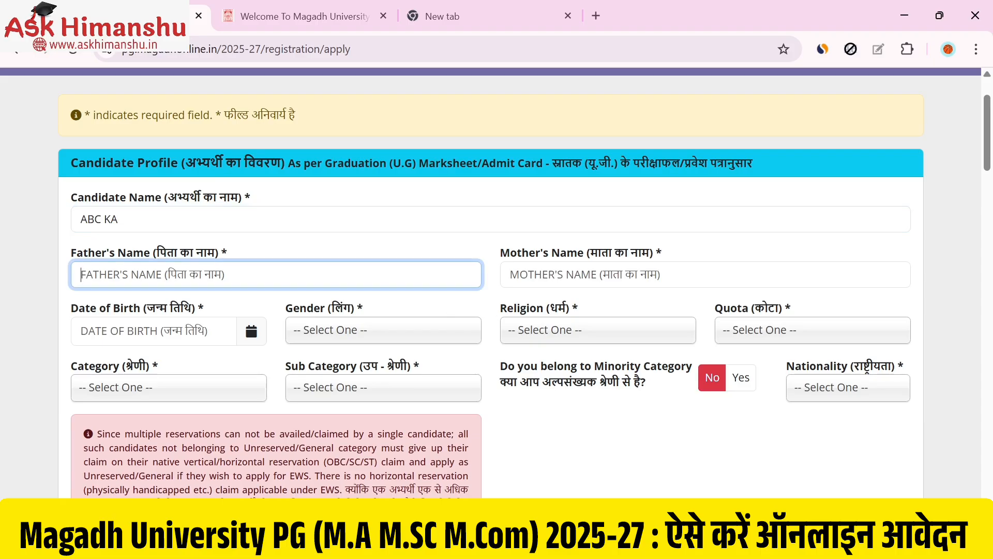
{"action": "left_click", "coordinate": [510, 274]}
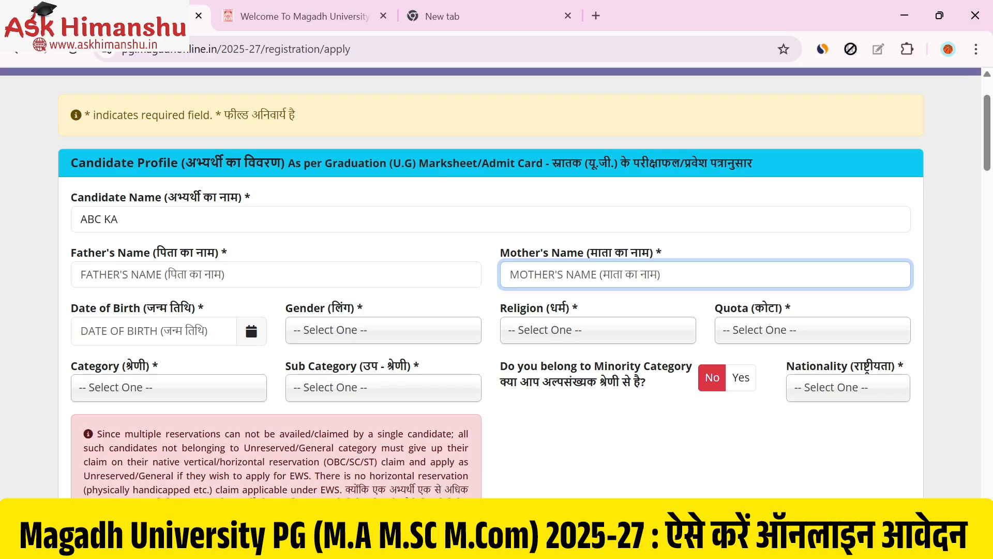
{"action": "key", "text": "Caps_Lock"}
{"action": "type", "text": "BC"}
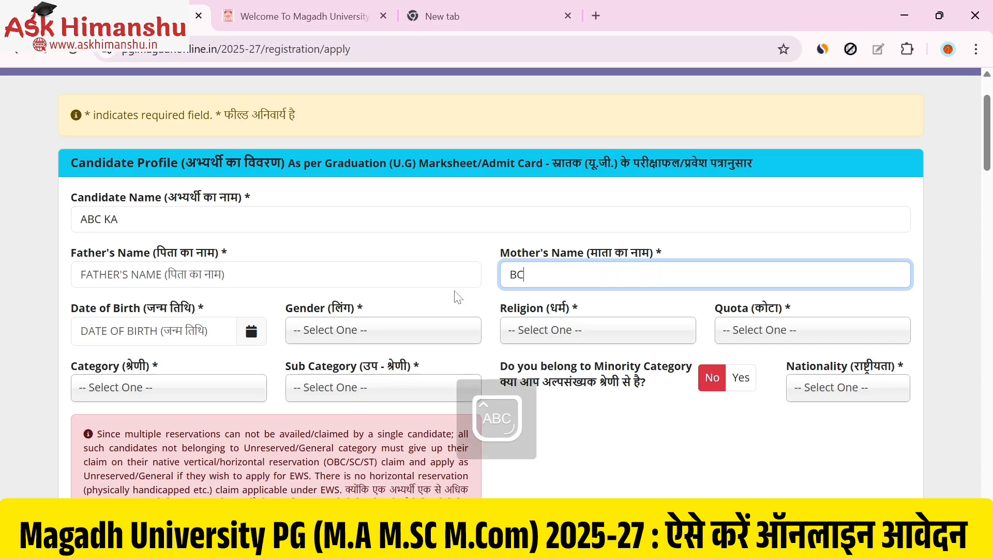
Step: Examine the month and year selection of the Date of Birth calendar and the options offered for Gender
{"action": "key", "text": "Tab"}
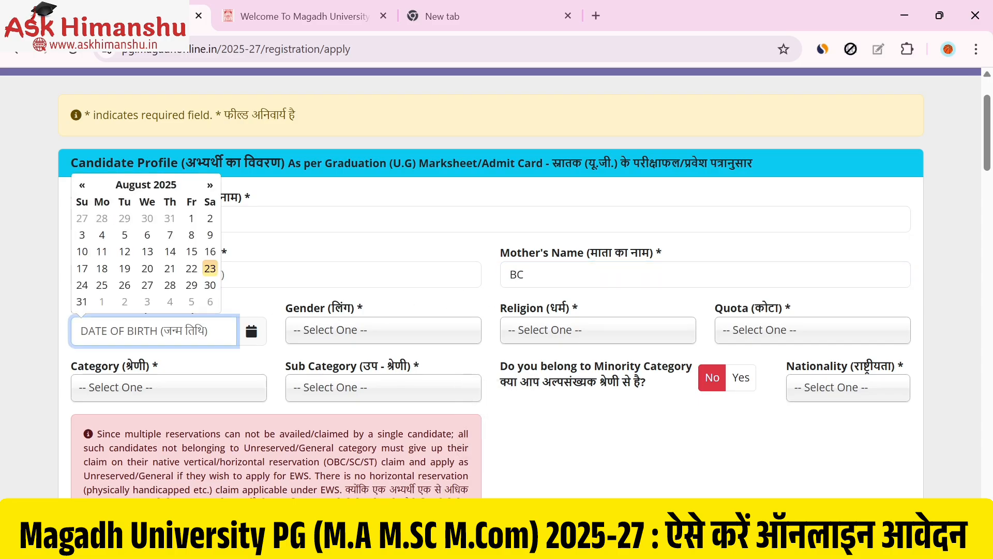
{"action": "left_click", "coordinate": [253, 336]}
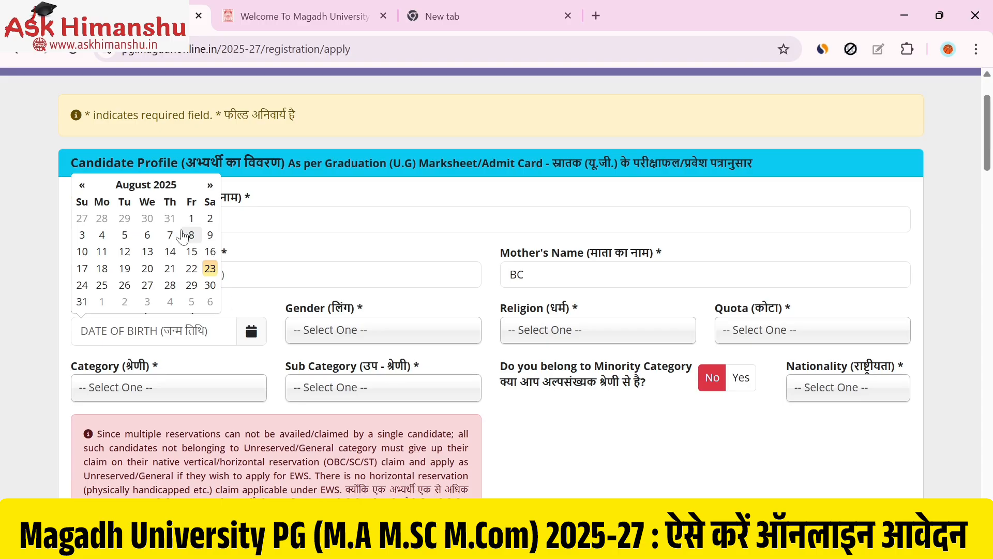
{"action": "left_click", "coordinate": [146, 184]}
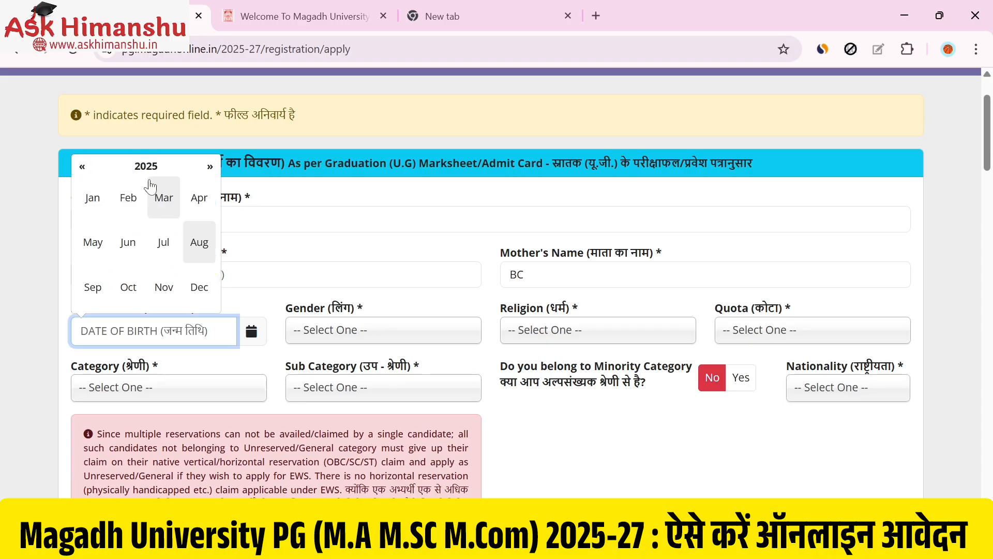
{"action": "left_click", "coordinate": [147, 166]}
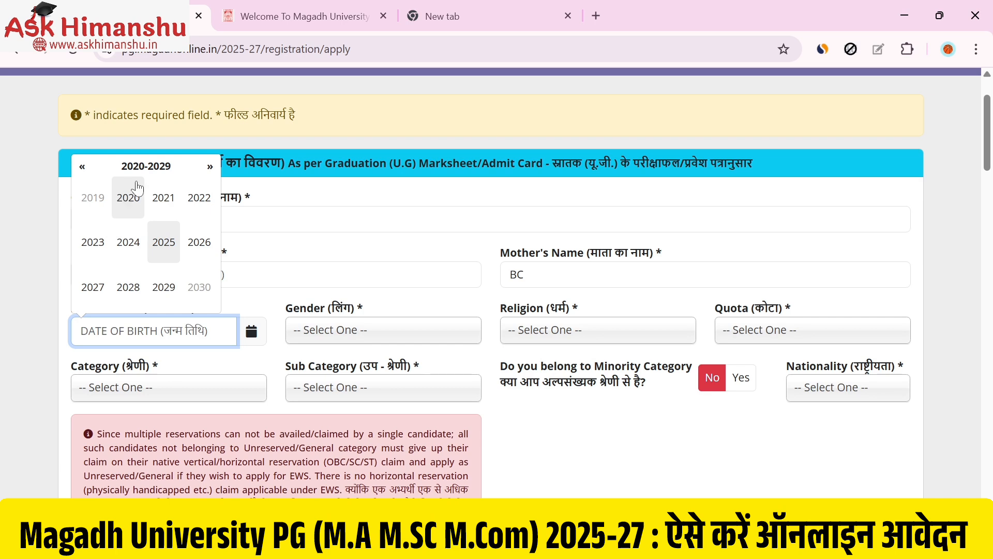
{"action": "left_click", "coordinate": [102, 201]}
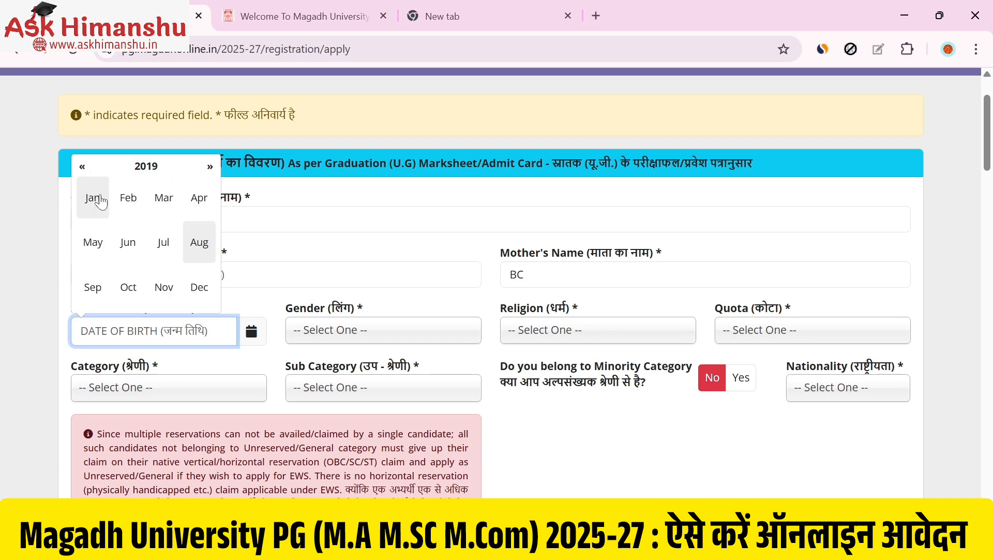
{"action": "left_click", "coordinate": [83, 167]}
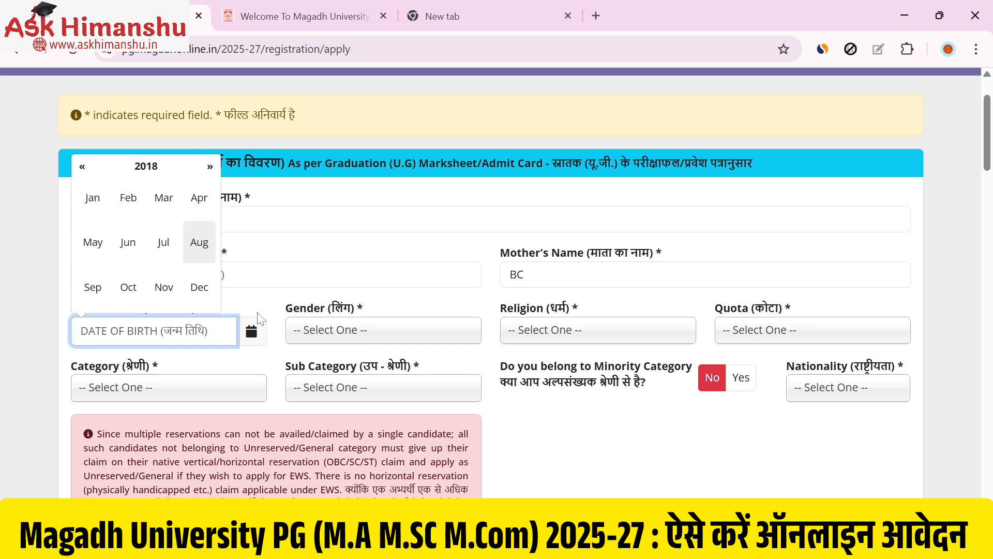
{"action": "left_click", "coordinate": [319, 334]}
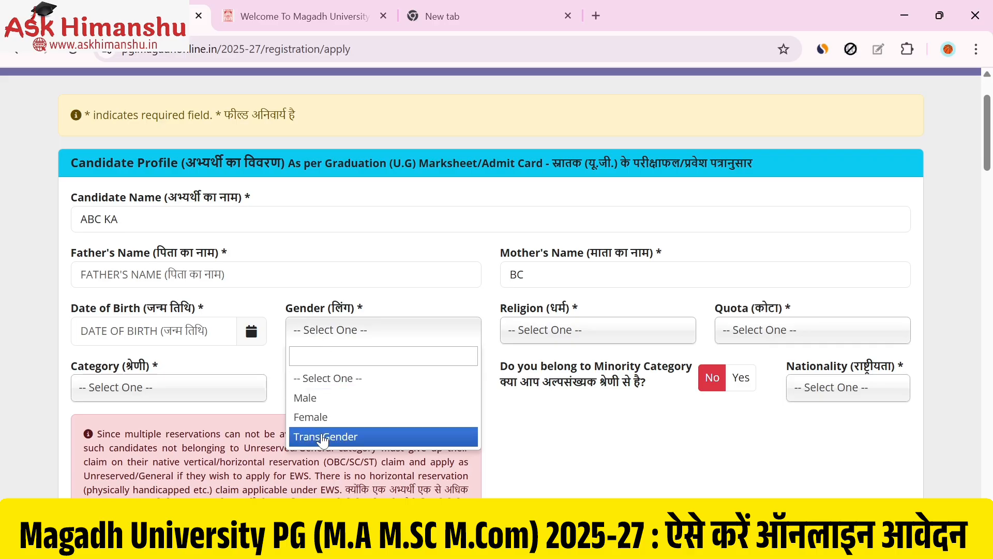
{"action": "left_click", "coordinate": [326, 276]}
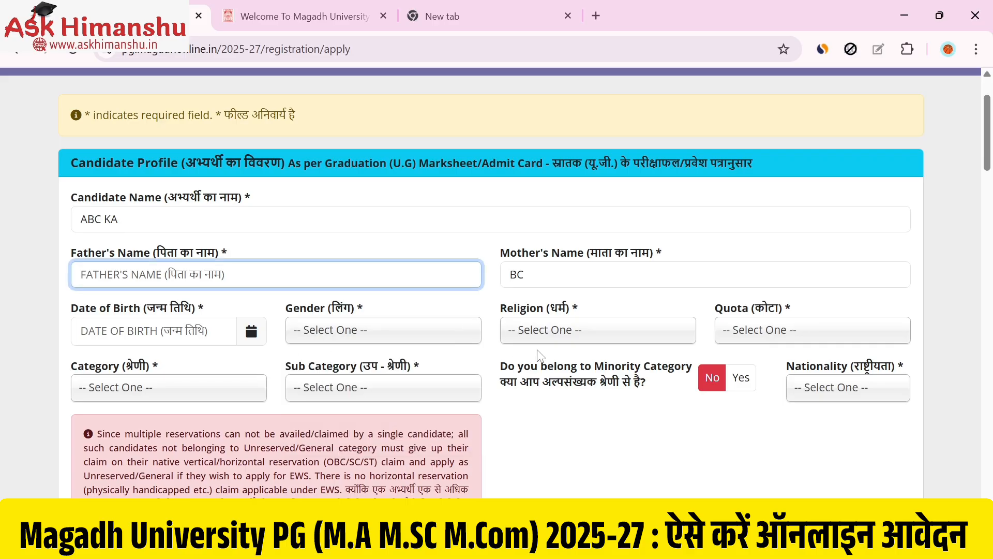
Step: Set the candidate's religion to Hindu and the quota to Not Applicable
{"action": "left_click", "coordinate": [541, 336]}
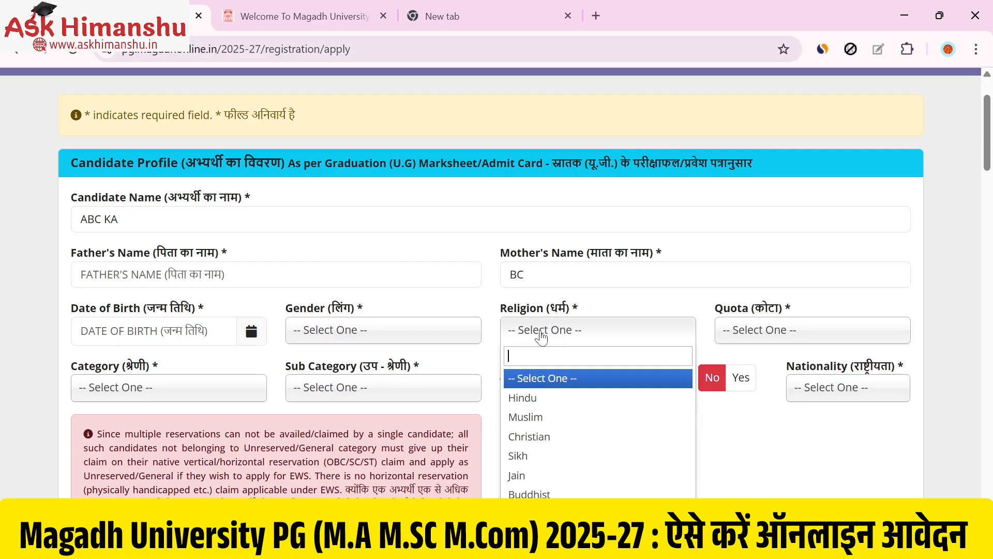
{"action": "left_click", "coordinate": [531, 399]}
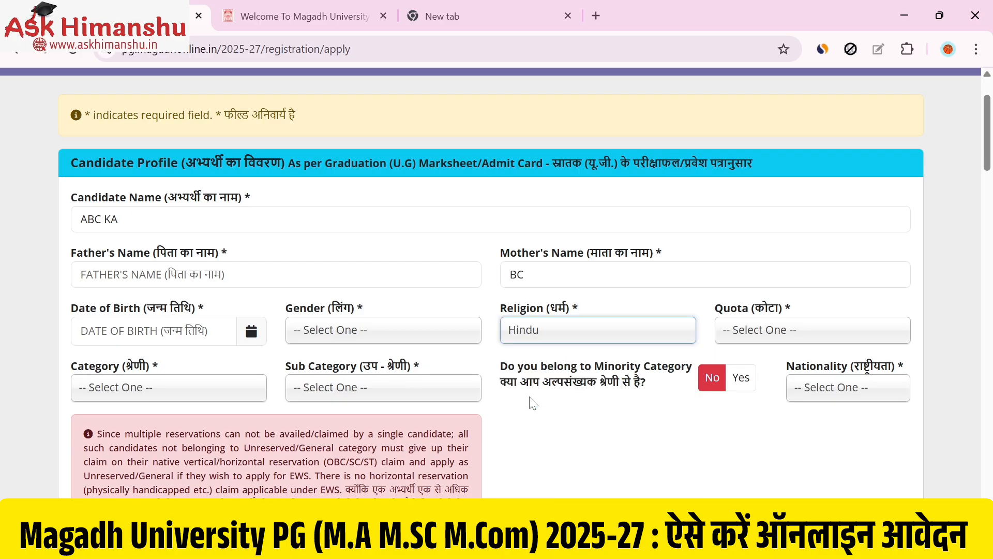
{"action": "left_click", "coordinate": [755, 337]}
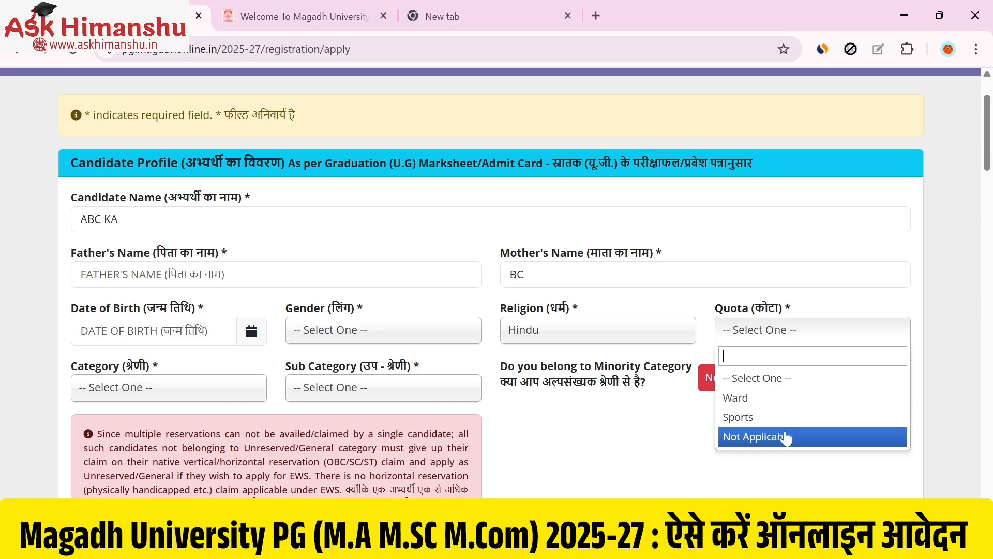
{"action": "left_click", "coordinate": [745, 440]}
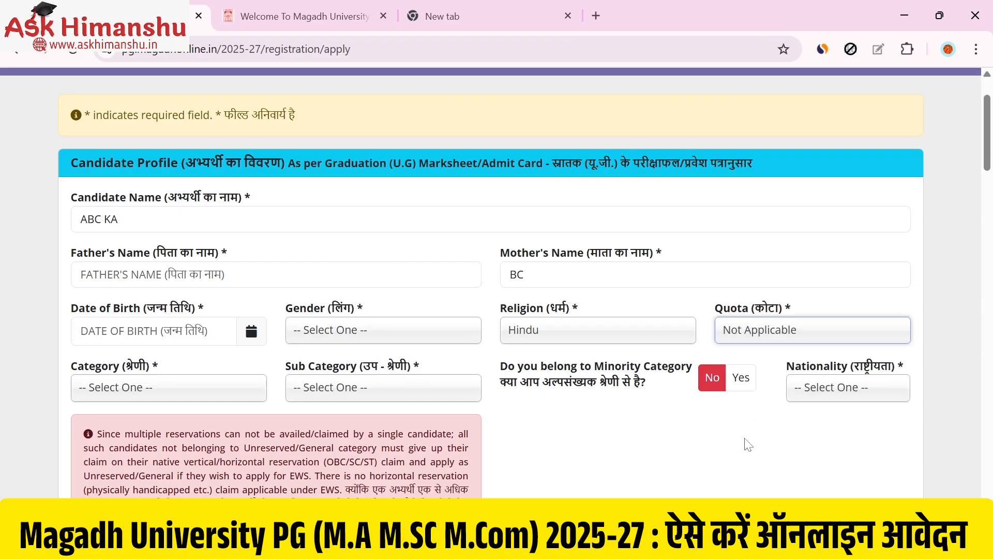
Step: Set the candidate's category to BC-I and the sub category to Not Applicable
{"action": "left_click", "coordinate": [160, 393]}
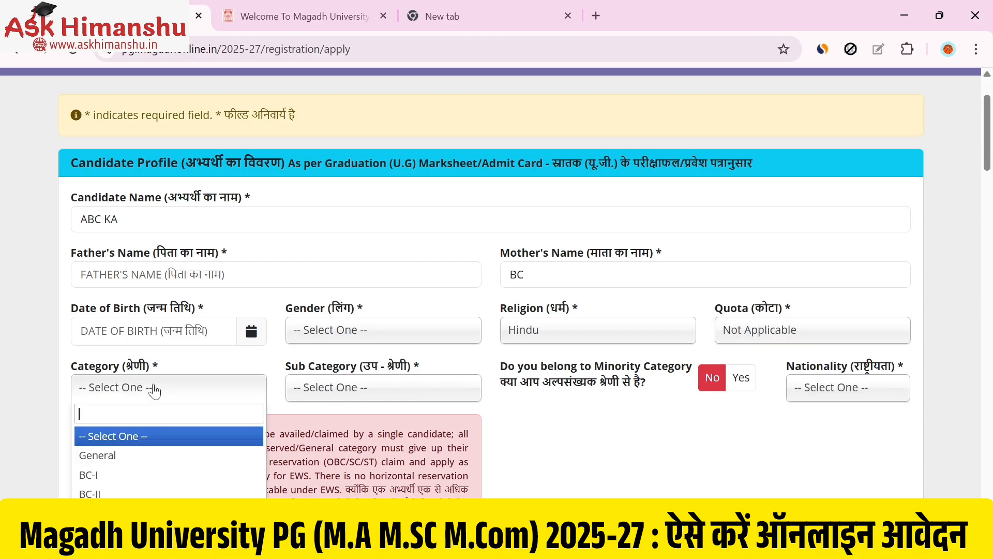
{"action": "scroll", "coordinate": [155, 399], "scroll_direction": "down", "scroll_amount": 1}
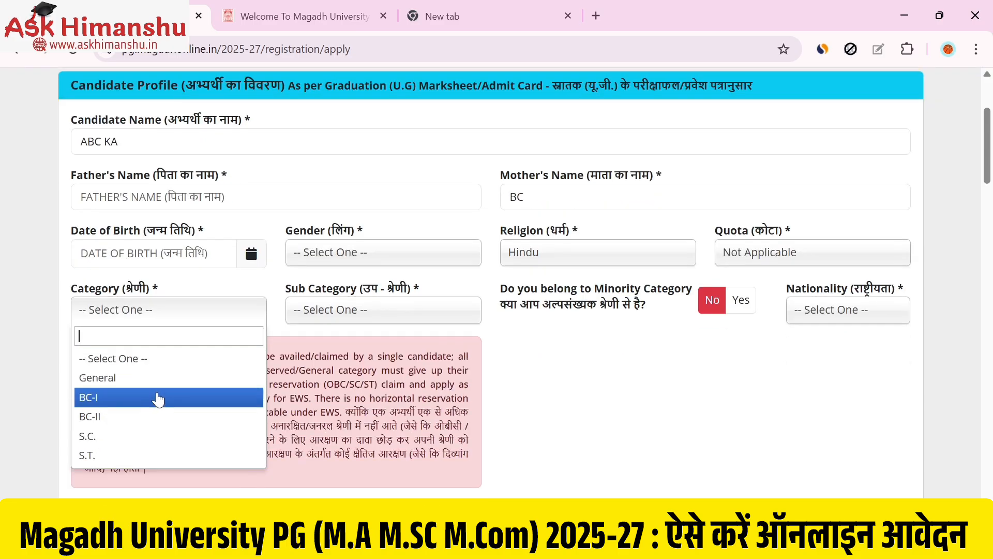
{"action": "left_click", "coordinate": [94, 402]}
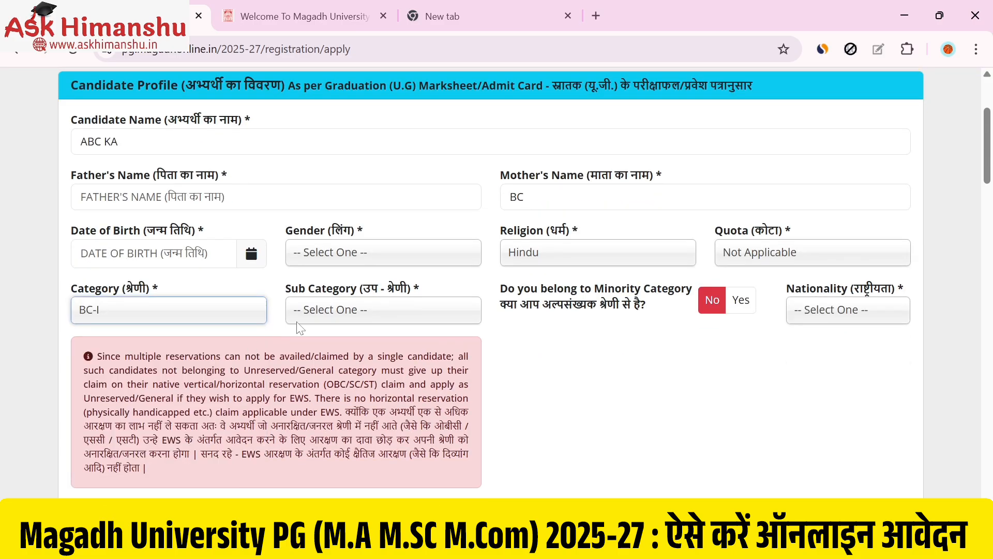
{"action": "left_click", "coordinate": [363, 309]}
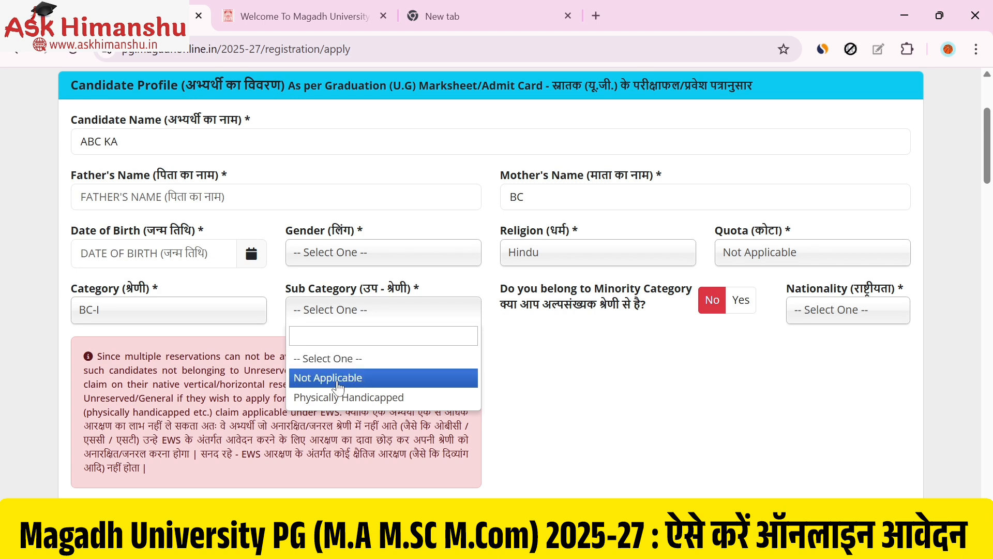
{"action": "left_click", "coordinate": [317, 378]}
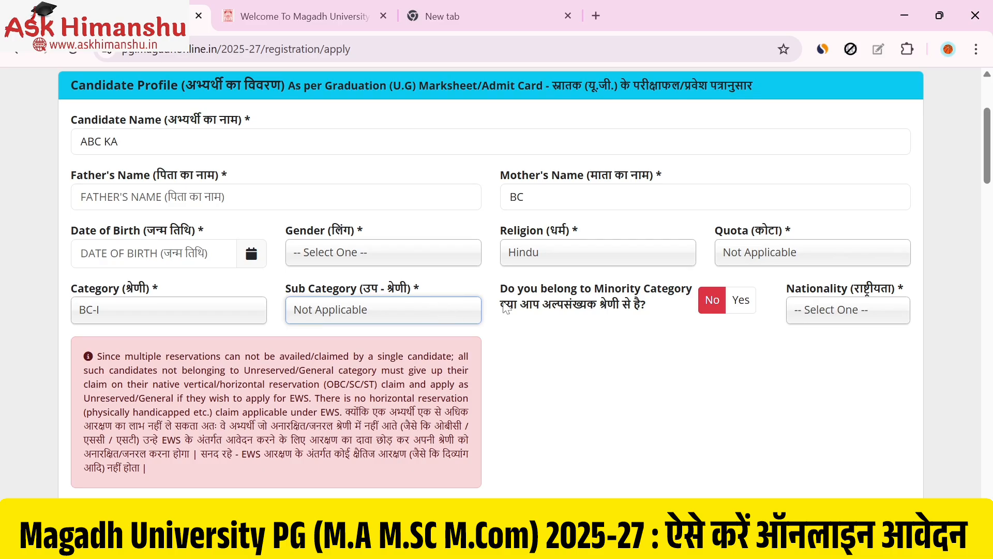
Step: Review the minority category question and set the candidate's nationality to Indian
{"action": "left_click_drag", "start_coordinate": [501, 306], "coordinate": [639, 316]}
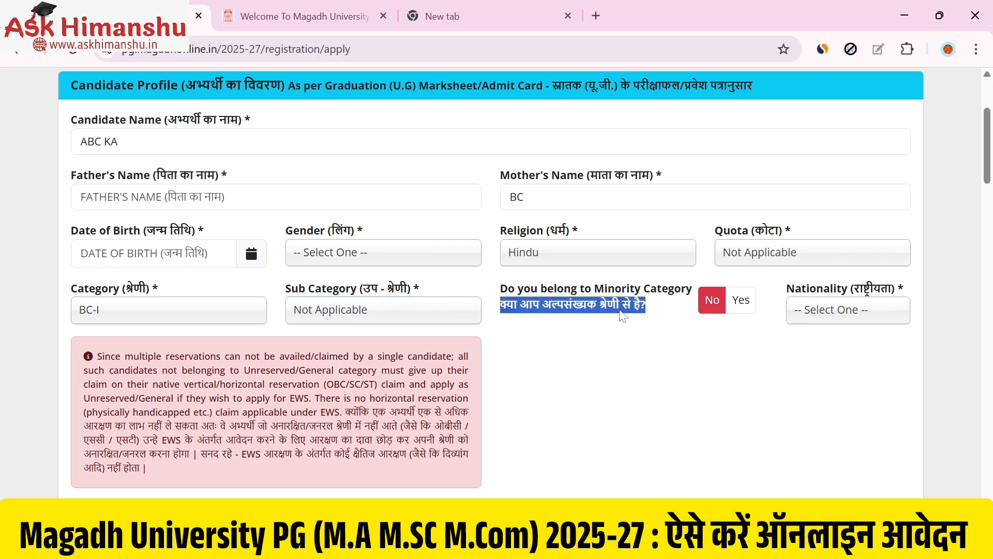
{"action": "left_click", "coordinate": [625, 311]}
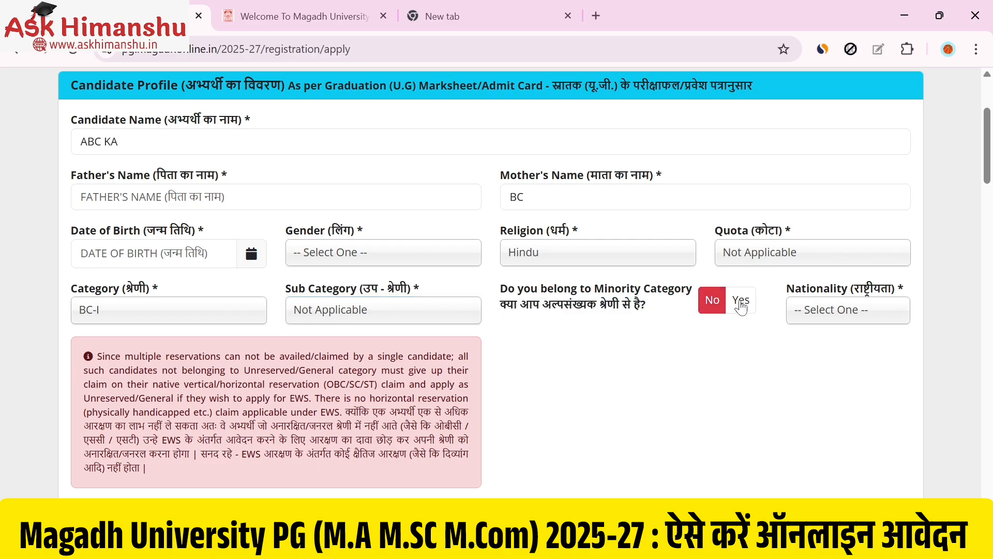
{"action": "left_click", "coordinate": [870, 305]}
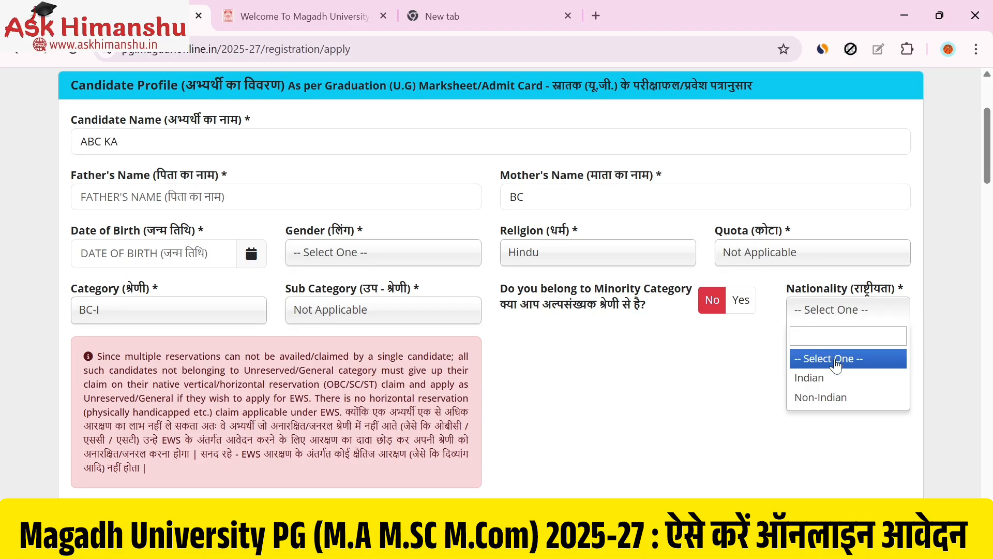
{"action": "left_click", "coordinate": [812, 376]}
Step: Set the domicile state to Bihar and go through the Domicile Certificate No. and AADHAAR No. fields without filling them
{"action": "scroll", "coordinate": [735, 371], "scroll_direction": "down", "scroll_amount": 6}
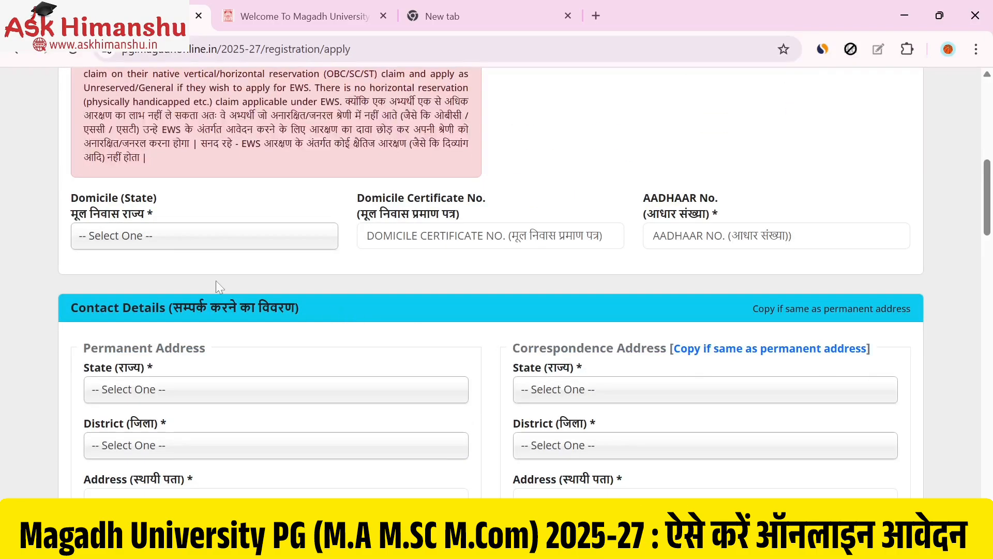
{"action": "left_click", "coordinate": [106, 235]}
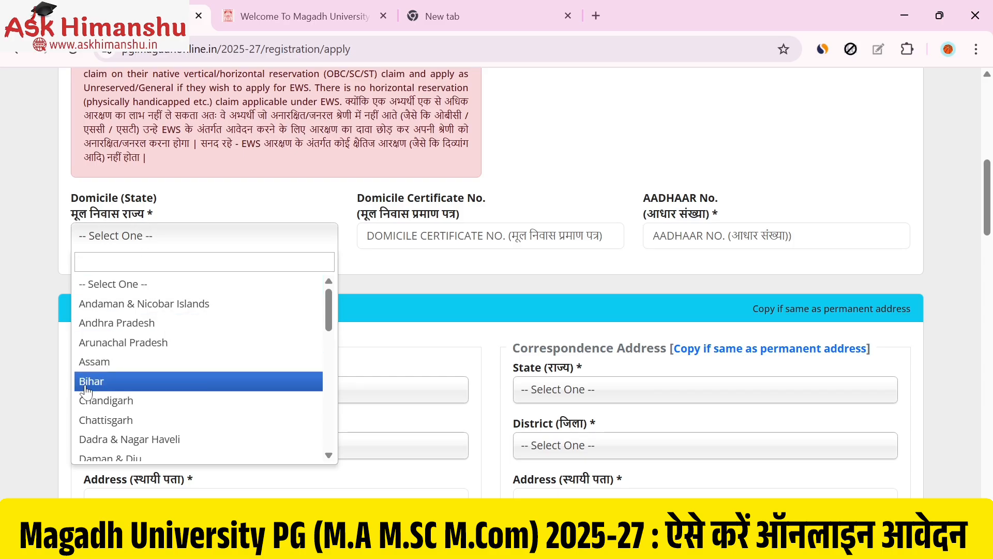
{"action": "left_click", "coordinate": [103, 381]}
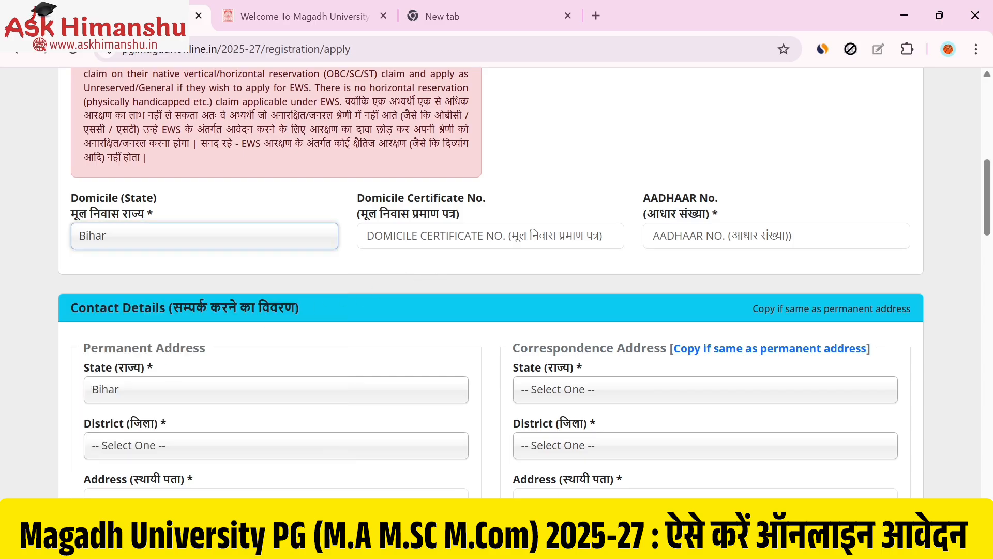
{"action": "left_click", "coordinate": [490, 236]}
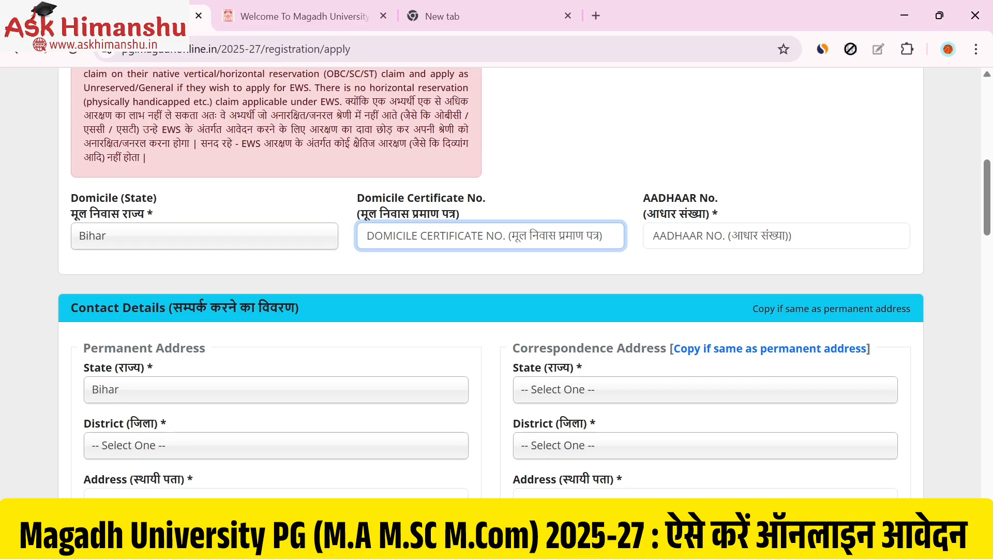
{"action": "left_click", "coordinate": [654, 236]}
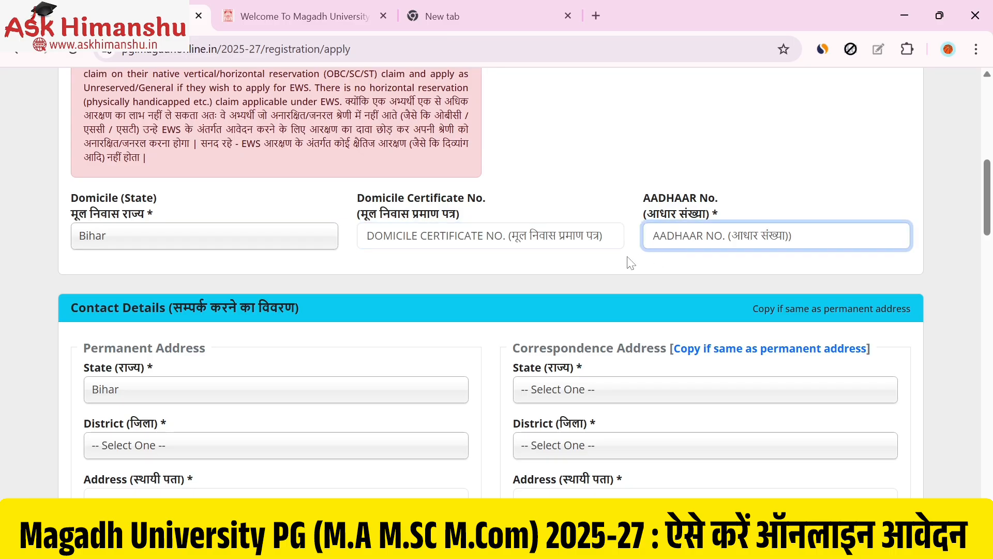
Step: Choose Bihar as the permanent address state in the Contact Details section
{"action": "scroll", "coordinate": [630, 264], "scroll_direction": "down", "scroll_amount": 5}
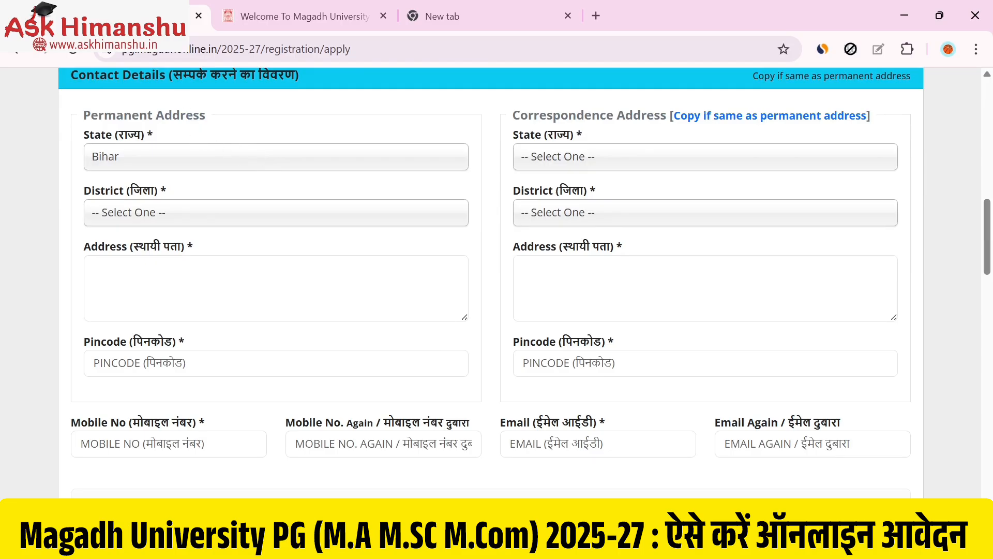
{"action": "left_click_drag", "start_coordinate": [166, 76], "coordinate": [304, 81]}
{"action": "left_click", "coordinate": [304, 80]}
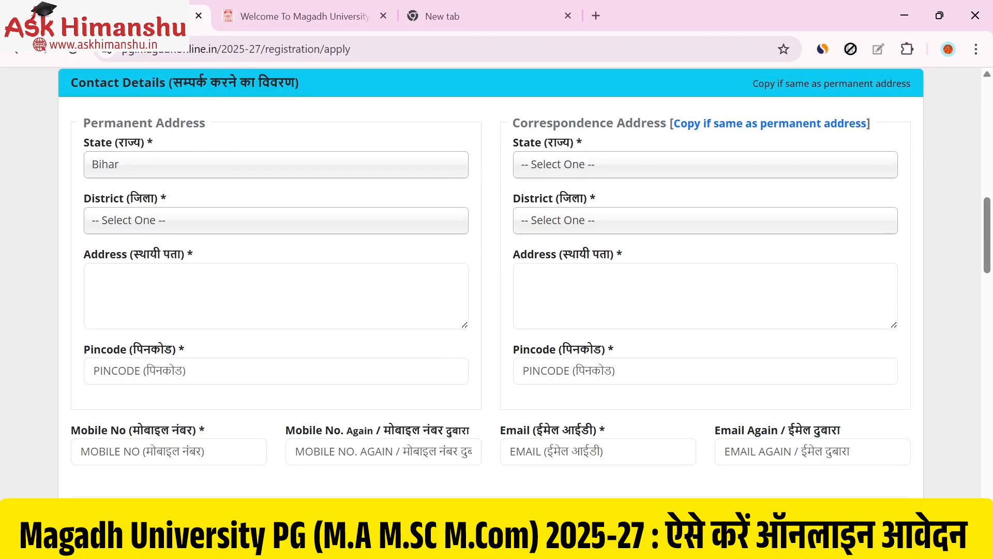
{"action": "left_click", "coordinate": [114, 164]}
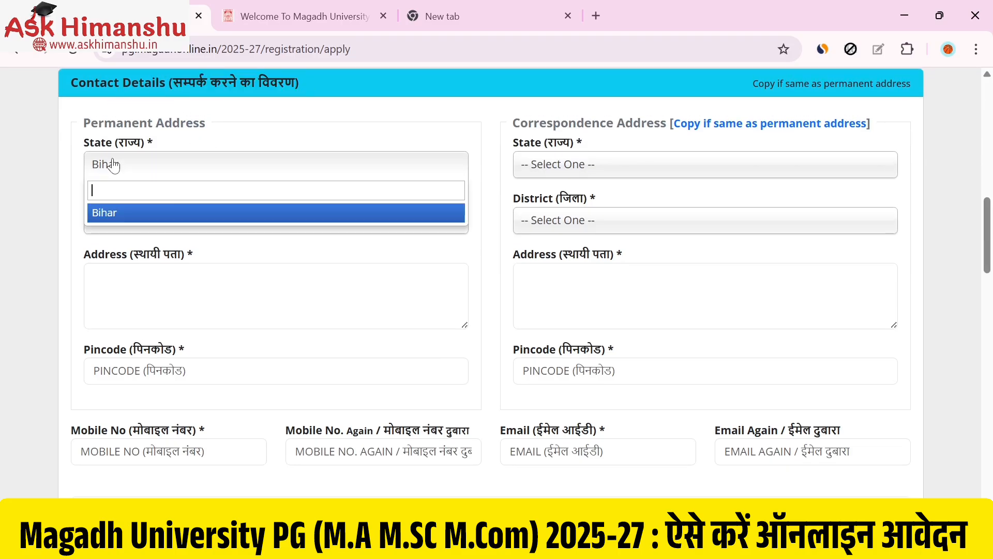
{"action": "left_click", "coordinate": [103, 216]}
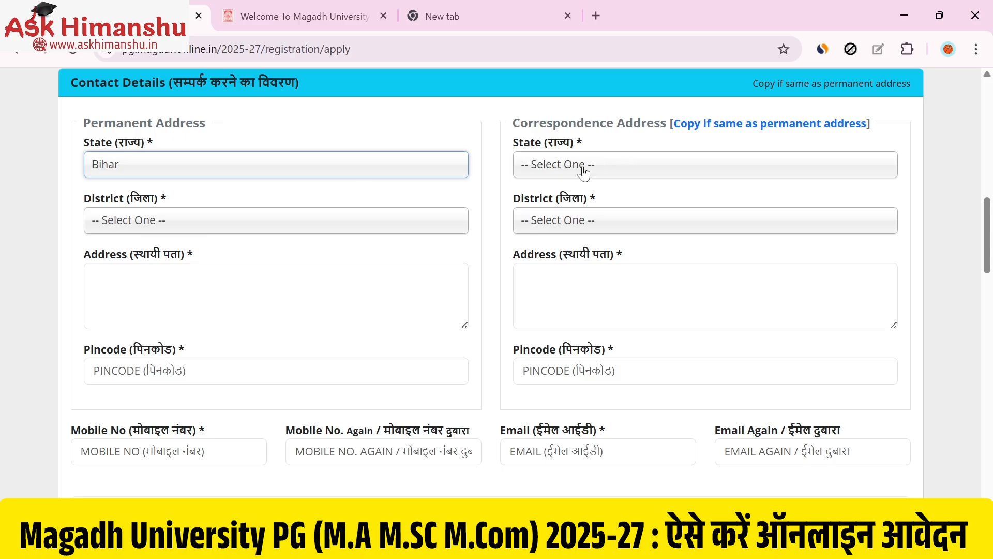
Step: Set the correspondence address state to Bihar and look through the district options for the permanent and correspondence addresses
{"action": "left_click_drag", "start_coordinate": [91, 200], "coordinate": [193, 206]}
{"action": "left_click", "coordinate": [139, 227]}
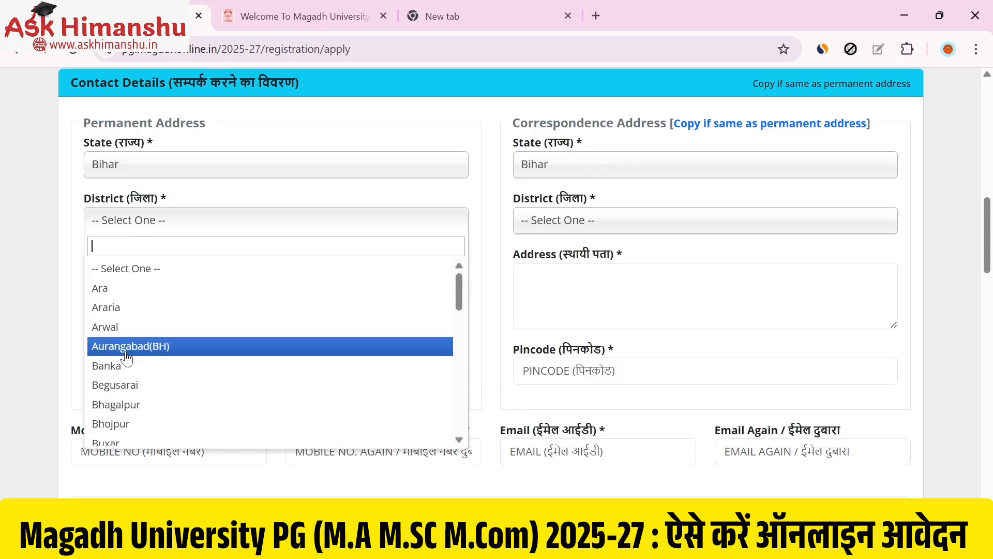
{"action": "scroll", "coordinate": [127, 357], "scroll_direction": "down", "scroll_amount": 10}
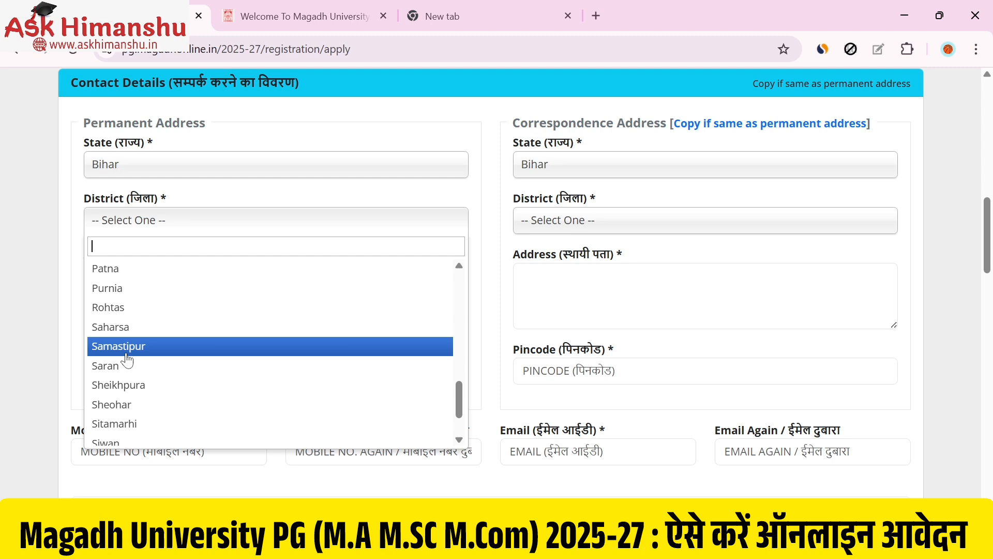
{"action": "scroll", "coordinate": [127, 357], "scroll_direction": "up", "scroll_amount": 10}
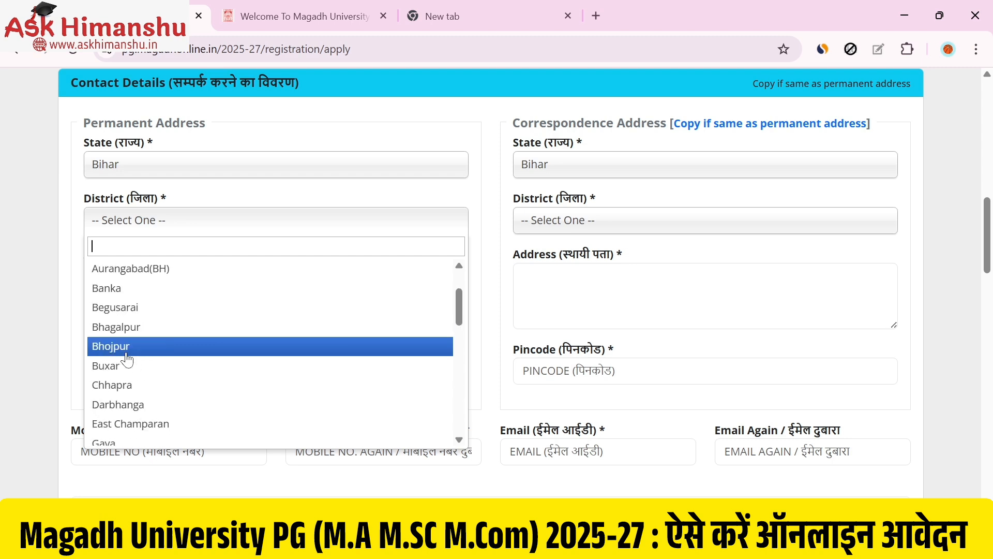
{"action": "scroll", "coordinate": [116, 327], "scroll_direction": "down", "scroll_amount": 10}
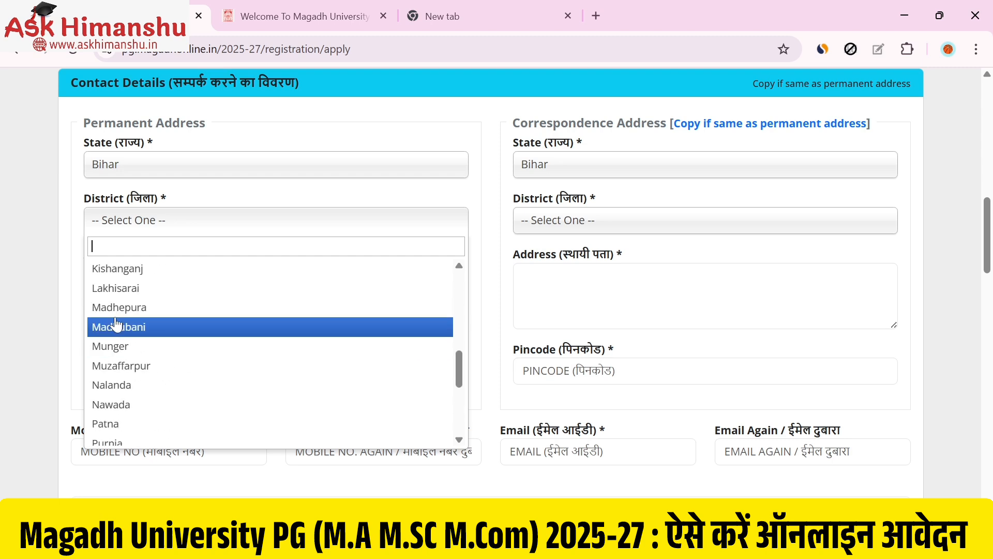
{"action": "scroll", "coordinate": [116, 326], "scroll_direction": "down", "scroll_amount": 2}
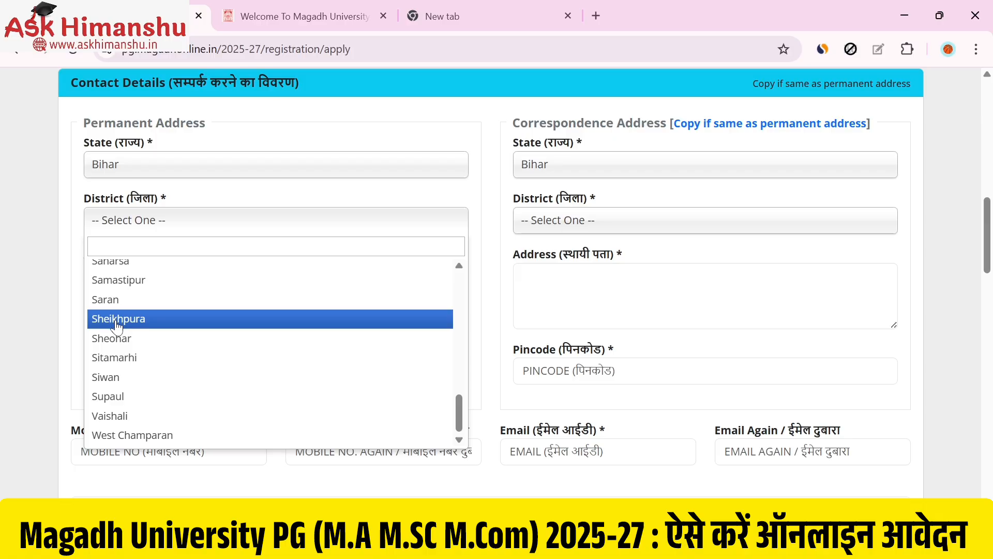
{"action": "scroll", "coordinate": [119, 325], "scroll_direction": "up", "scroll_amount": 5}
{"action": "scroll", "coordinate": [123, 323], "scroll_direction": "up", "scroll_amount": 5}
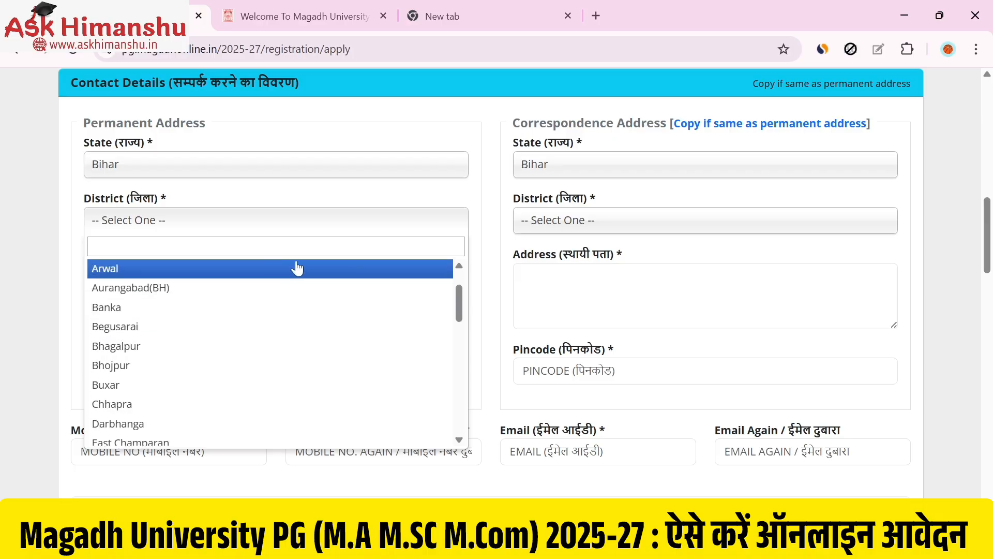
{"action": "left_click", "coordinate": [598, 225]}
{"action": "left_click", "coordinate": [598, 225]}
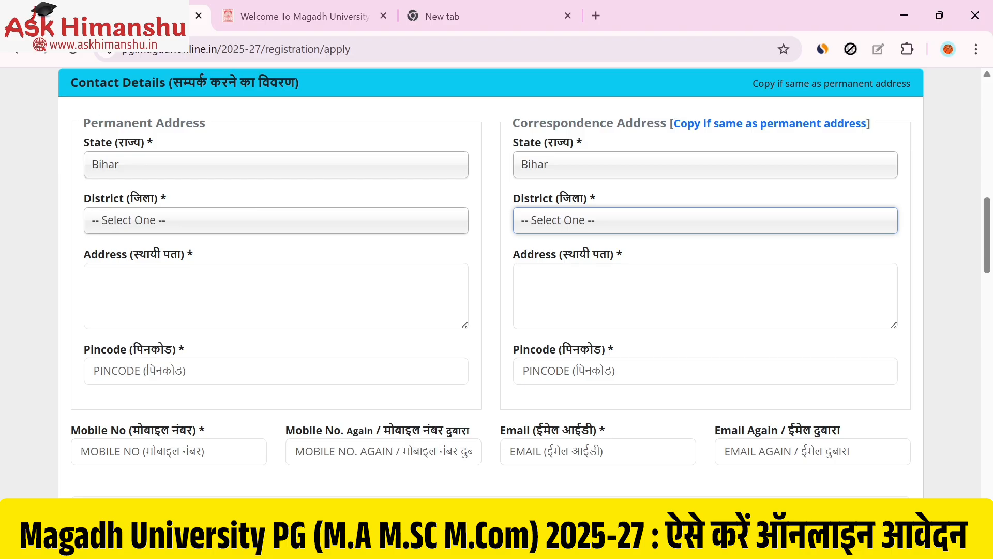
Step: Go over the permanent and correspondence address fields, from state down to pincode, without filling them
{"action": "left_click_drag", "start_coordinate": [84, 123], "coordinate": [428, 115]}
{"action": "left_click", "coordinate": [375, 121]}
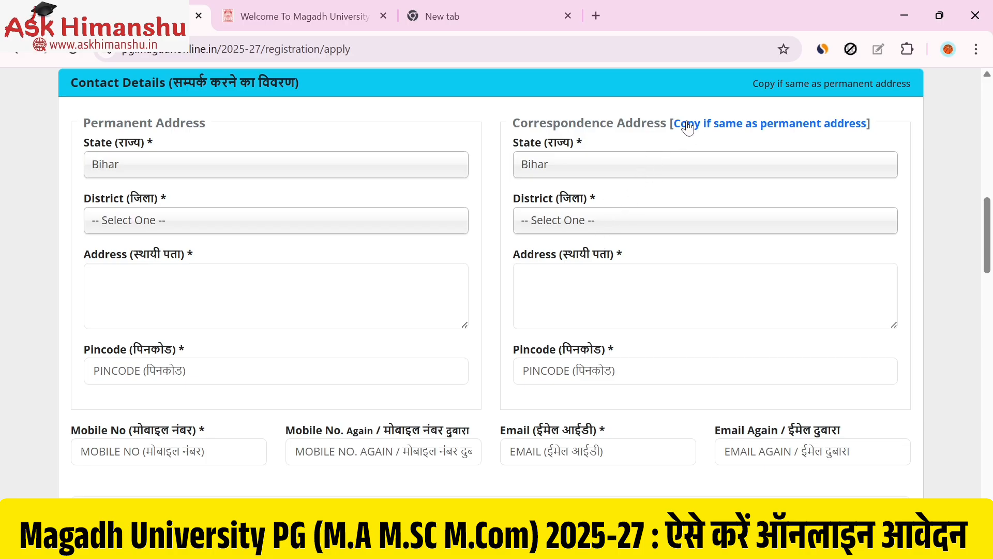
{"action": "left_click_drag", "start_coordinate": [87, 148], "coordinate": [173, 149]}
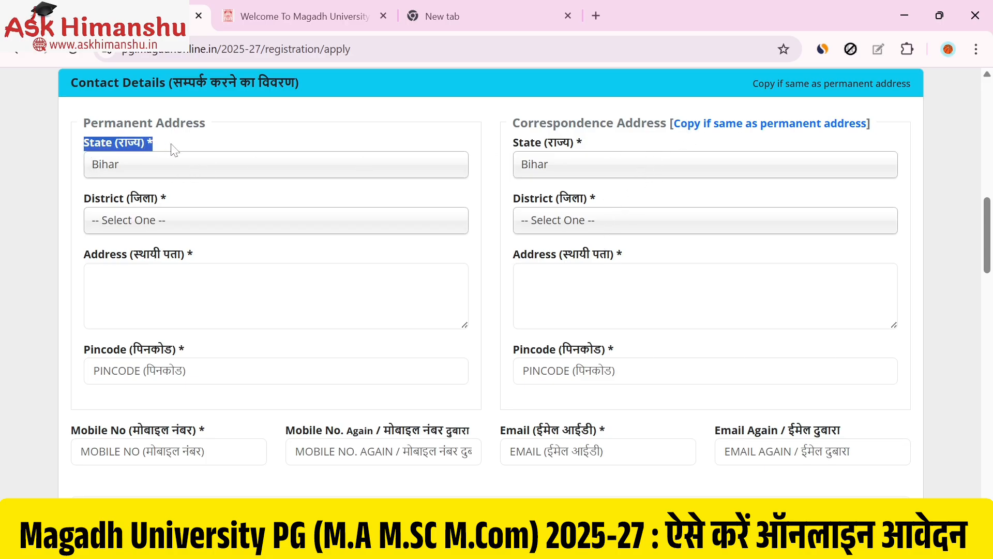
{"action": "left_click_drag", "start_coordinate": [497, 147], "coordinate": [595, 357]}
{"action": "scroll", "coordinate": [485, 348], "scroll_direction": "down", "scroll_amount": 3}
{"action": "scroll", "coordinate": [467, 328], "scroll_direction": "down", "scroll_amount": 2}
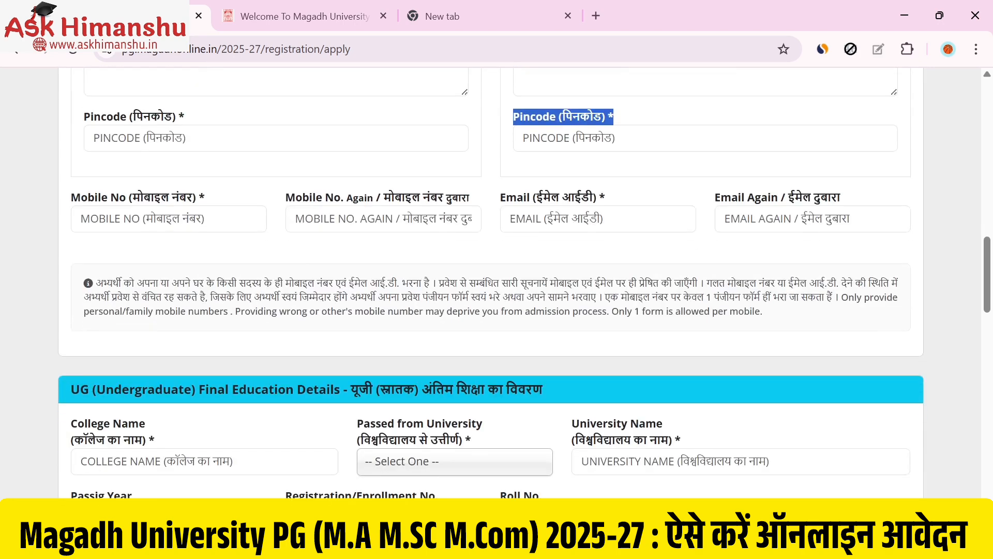
Step: Go through the mobile number fields and fill in the Email field with the candidate's e-mail entry
{"action": "left_click", "coordinate": [168, 219]}
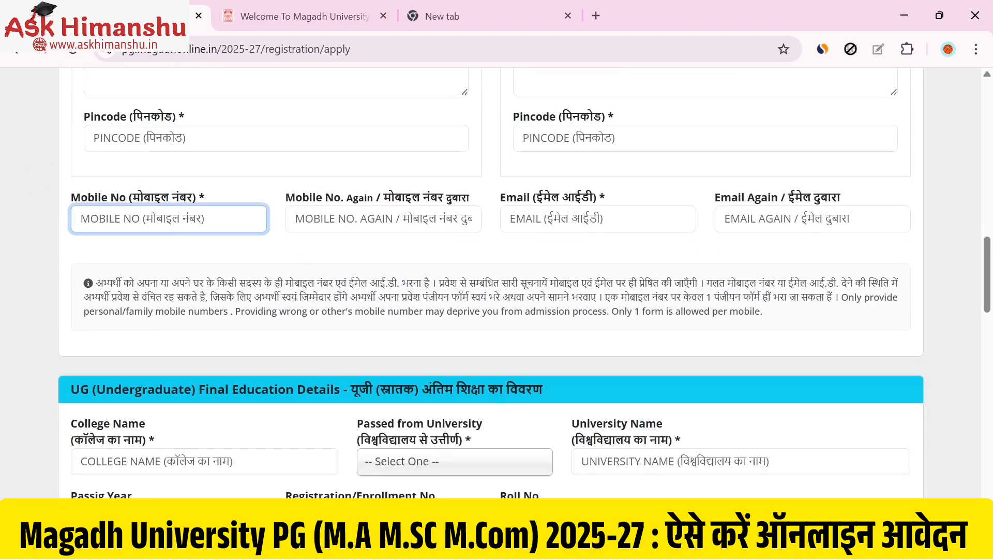
{"action": "left_click", "coordinate": [384, 218]}
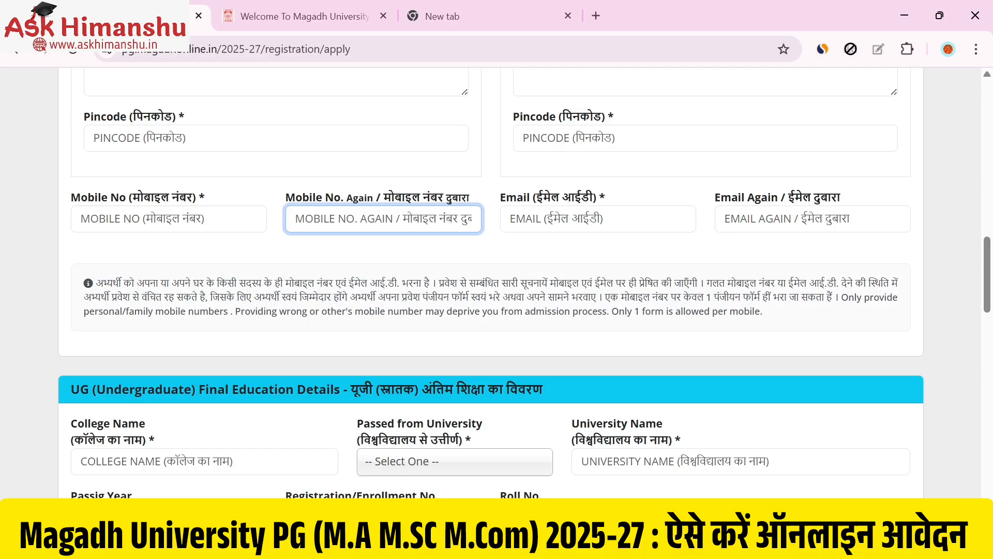
{"action": "left_click", "coordinate": [599, 218]}
{"action": "scroll", "coordinate": [598, 218], "scroll_direction": "down", "scroll_amount": 2}
{"action": "type", "text": "•"}
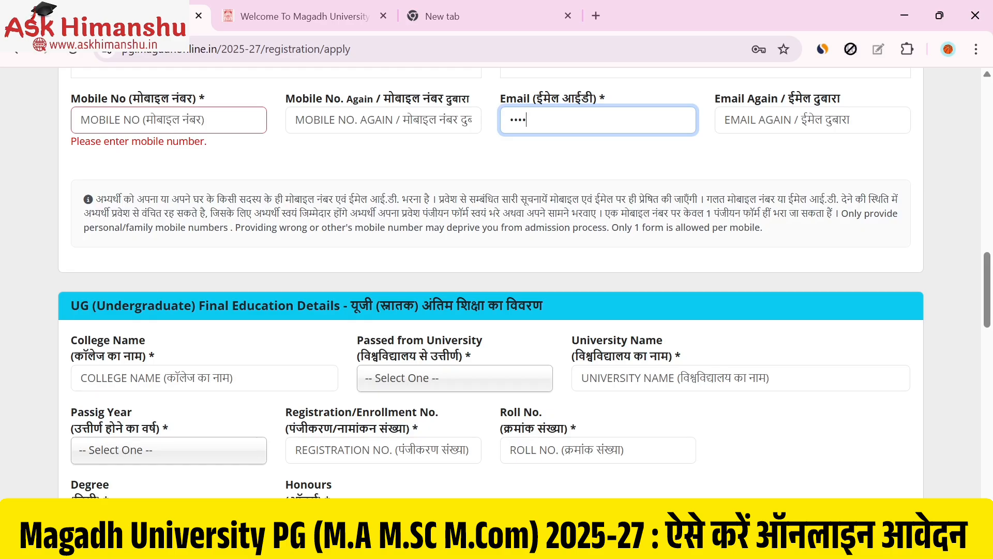
{"action": "left_click", "coordinate": [813, 120]}
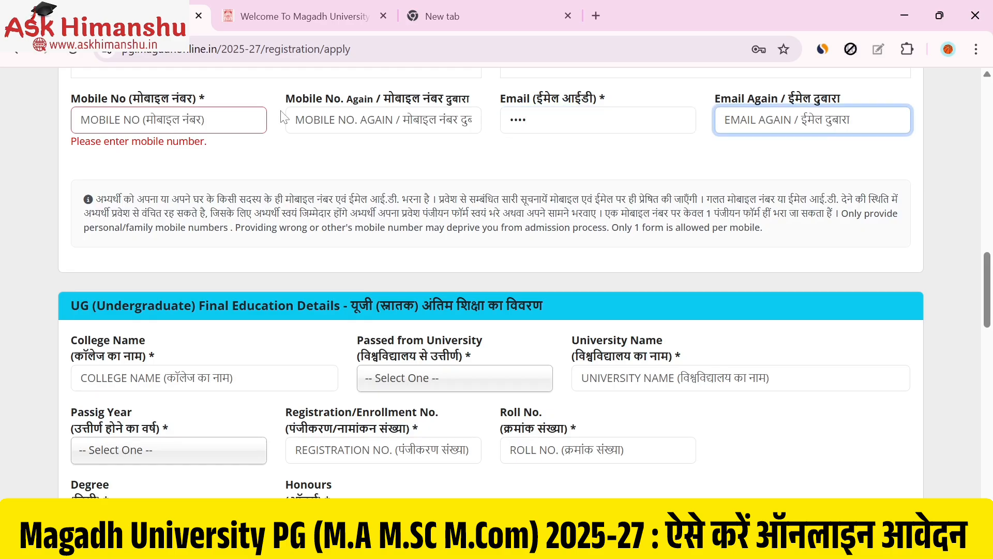
Step: Fill in the candidate's mobile number and the repeat mobile number field
{"action": "left_click", "coordinate": [168, 120]}
{"action": "type", "text": "•"}
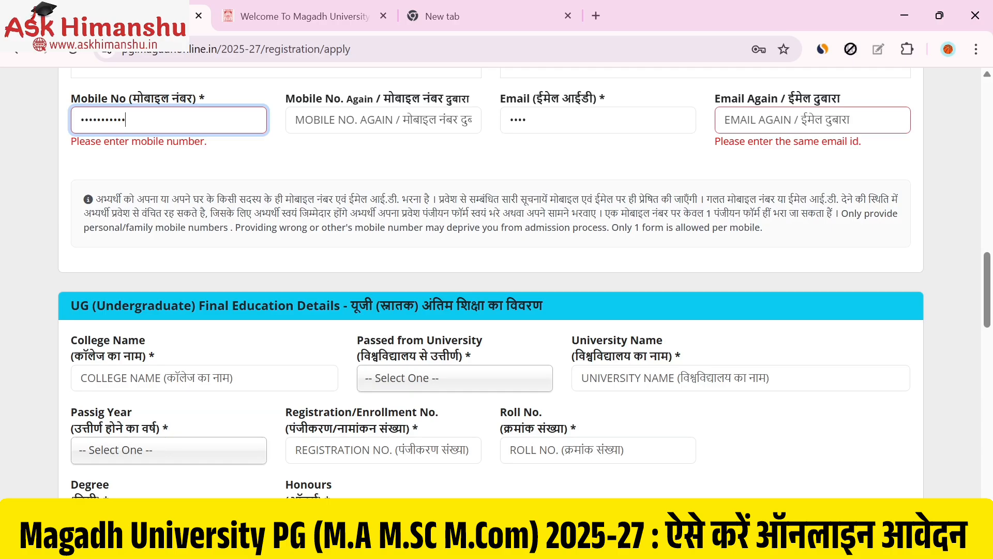
{"action": "key", "text": "Tab"}
{"action": "type", "text": "545"}
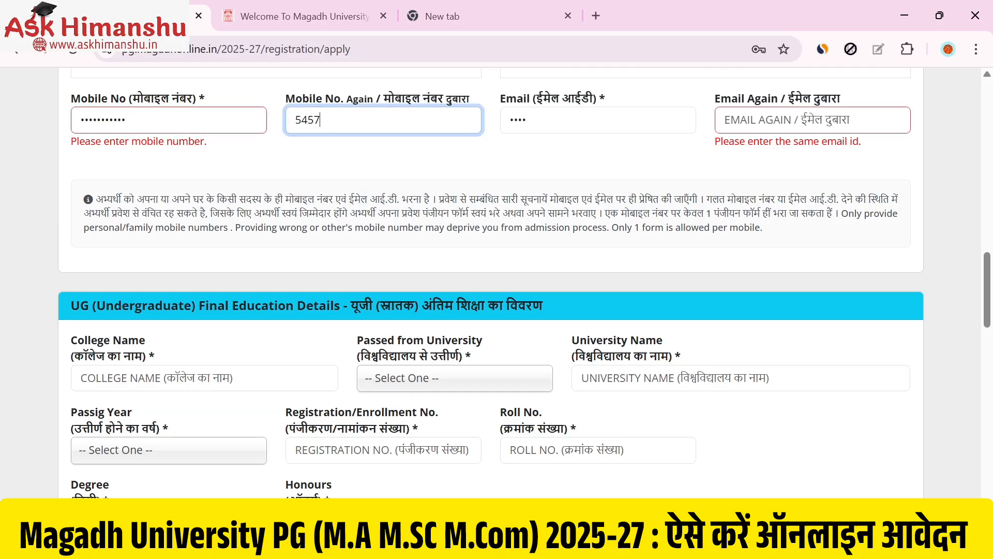
{"action": "type", "text": "7"}
Step: Set Passed from University to Magadh University, Bodh Gaya in the UG education details and check the College Name and University Name fields
{"action": "scroll", "coordinate": [266, 261], "scroll_direction": "down", "scroll_amount": 3}
{"action": "scroll", "coordinate": [272, 259], "scroll_direction": "up", "scroll_amount": 2}
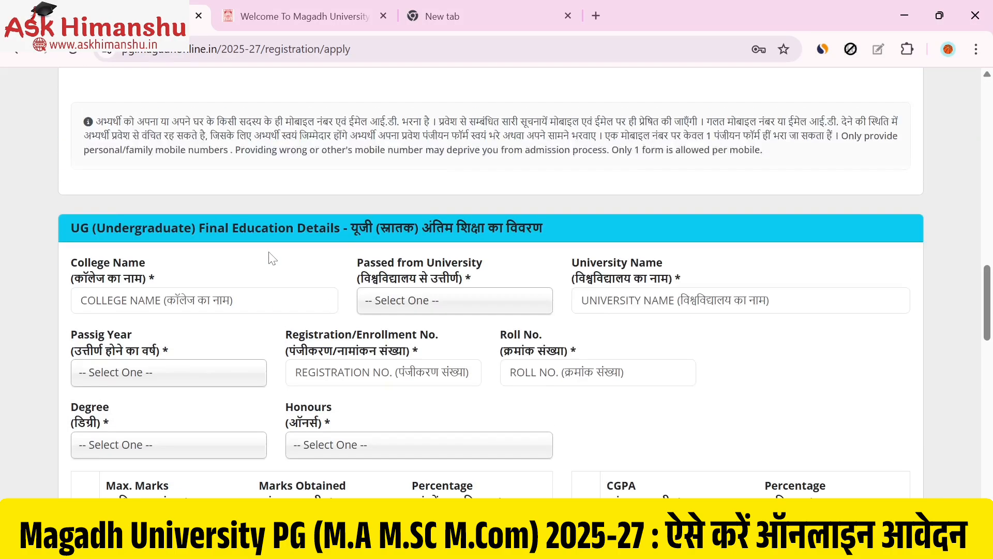
{"action": "scroll", "coordinate": [272, 259], "scroll_direction": "down", "scroll_amount": 3}
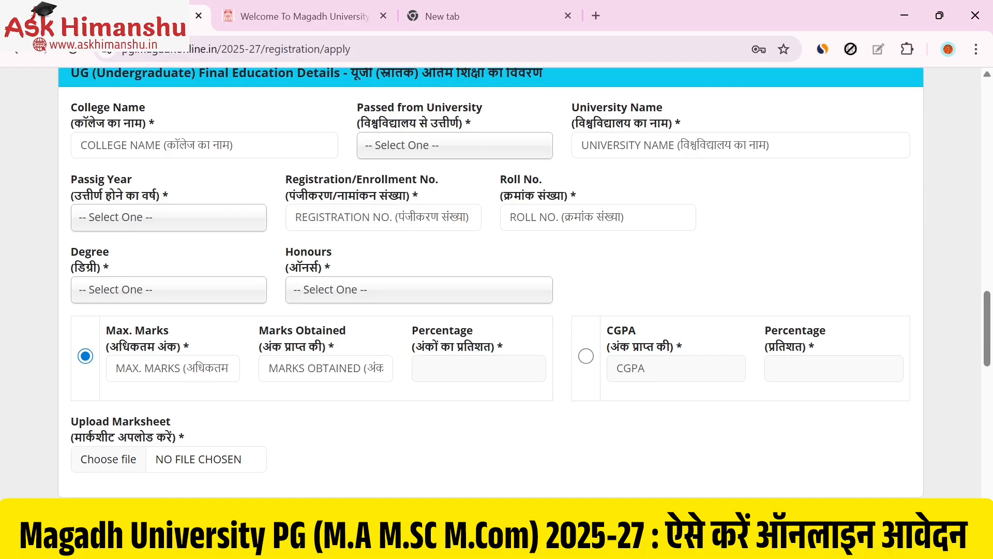
{"action": "left_click", "coordinate": [175, 146]}
{"action": "scroll", "coordinate": [175, 155], "scroll_direction": "up", "scroll_amount": 3}
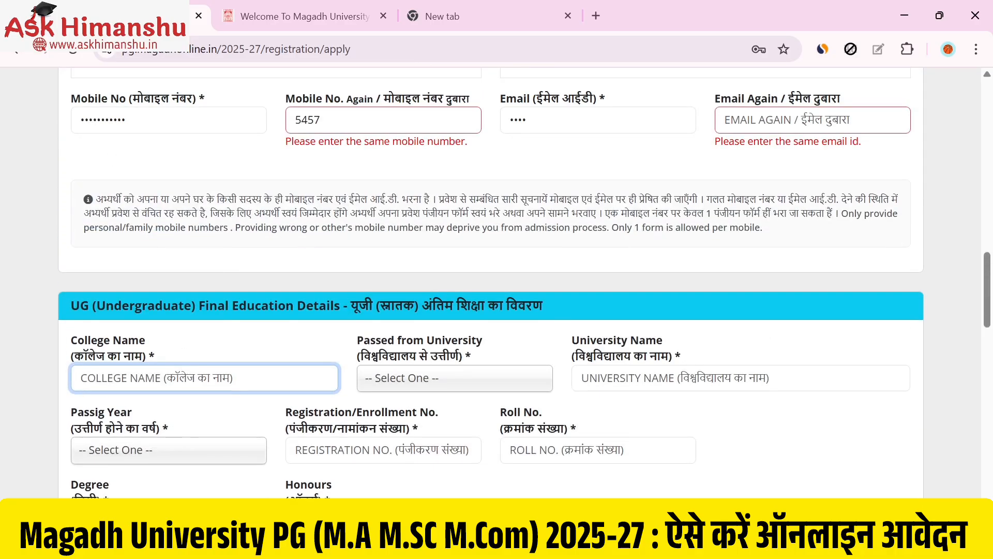
{"action": "left_click", "coordinate": [398, 380]}
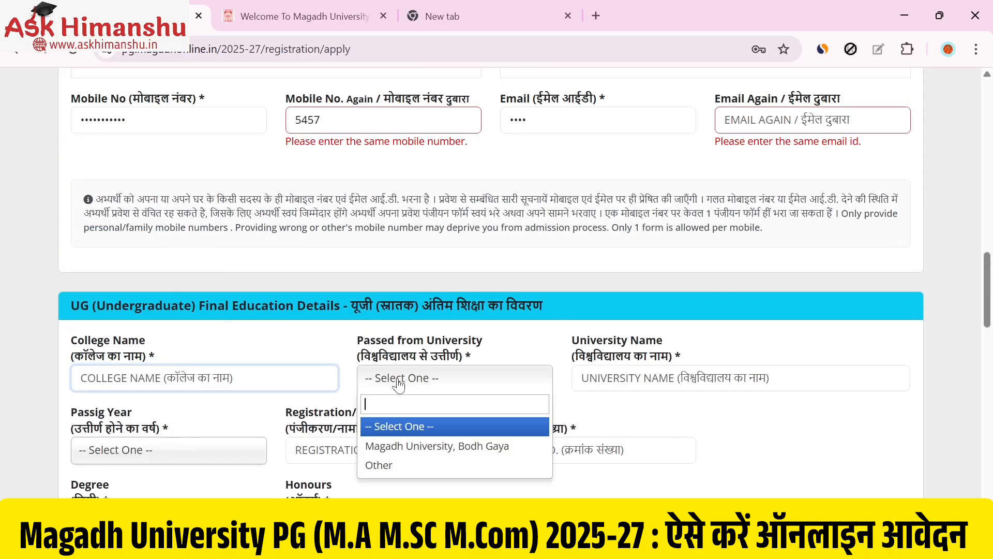
{"action": "left_click", "coordinate": [404, 446]}
{"action": "scroll", "coordinate": [459, 380], "scroll_direction": "down", "scroll_amount": 3}
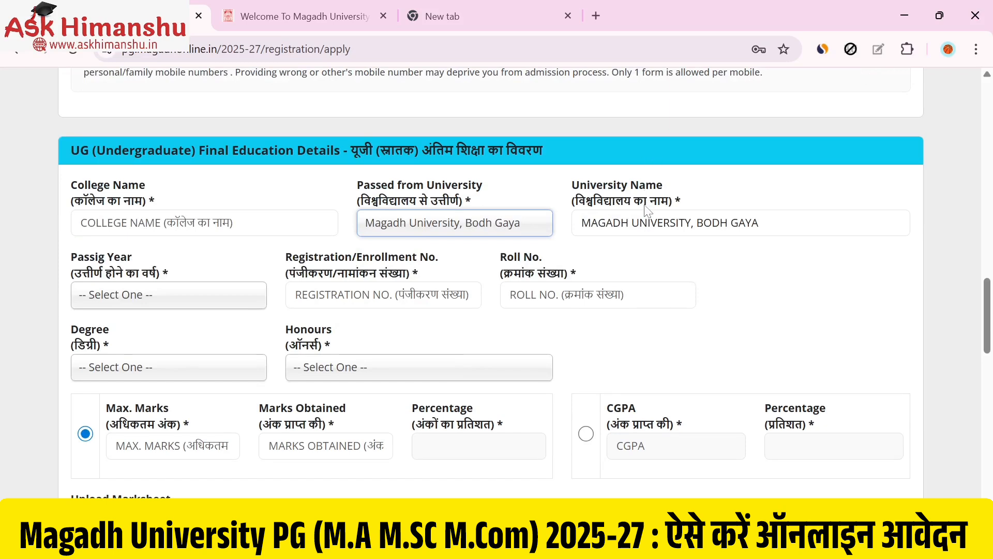
{"action": "left_click", "coordinate": [741, 223]}
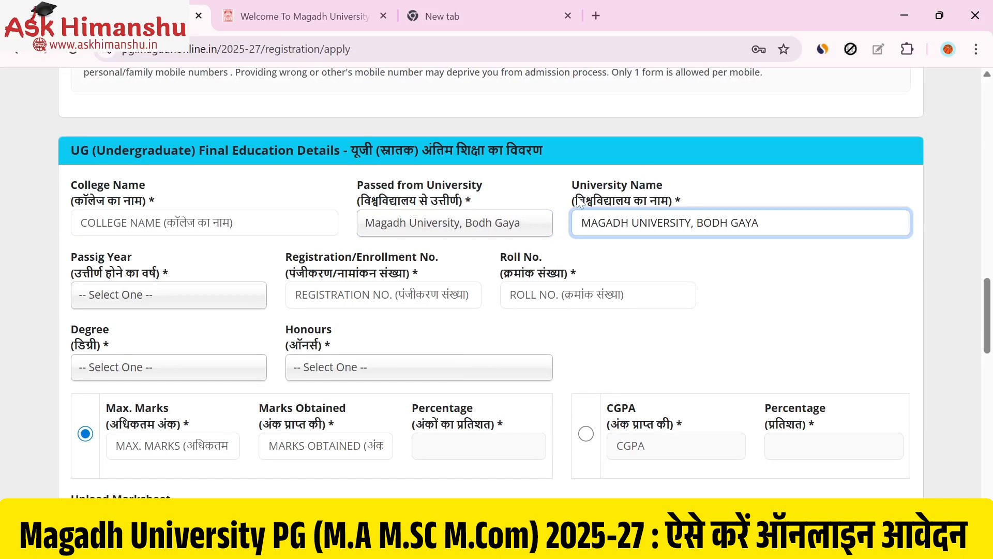
{"action": "left_click_drag", "start_coordinate": [574, 201], "coordinate": [682, 240]}
{"action": "left_click", "coordinate": [556, 263]}
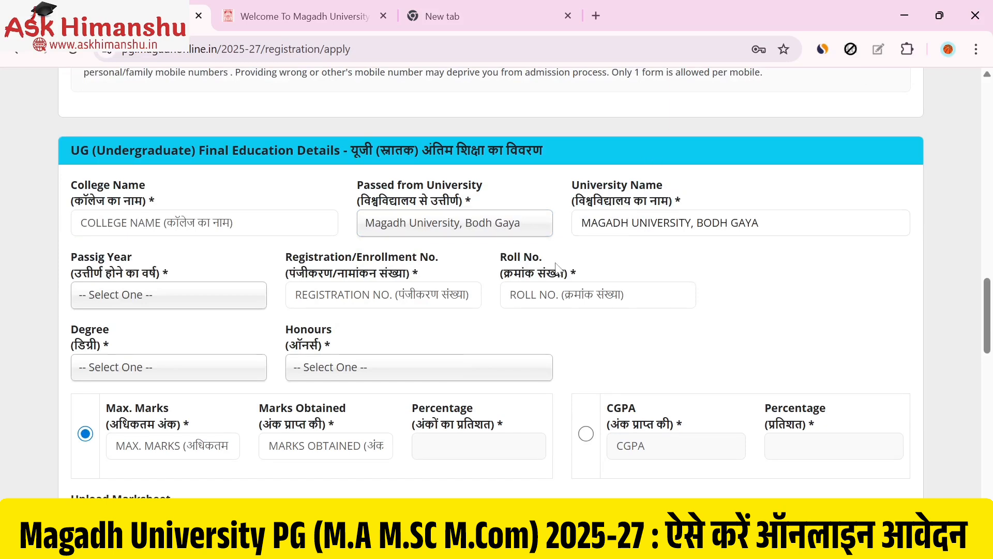
Step: Set the UG passing year to 2025 and go through the registration and roll number fields without filling them
{"action": "left_click", "coordinate": [109, 301]}
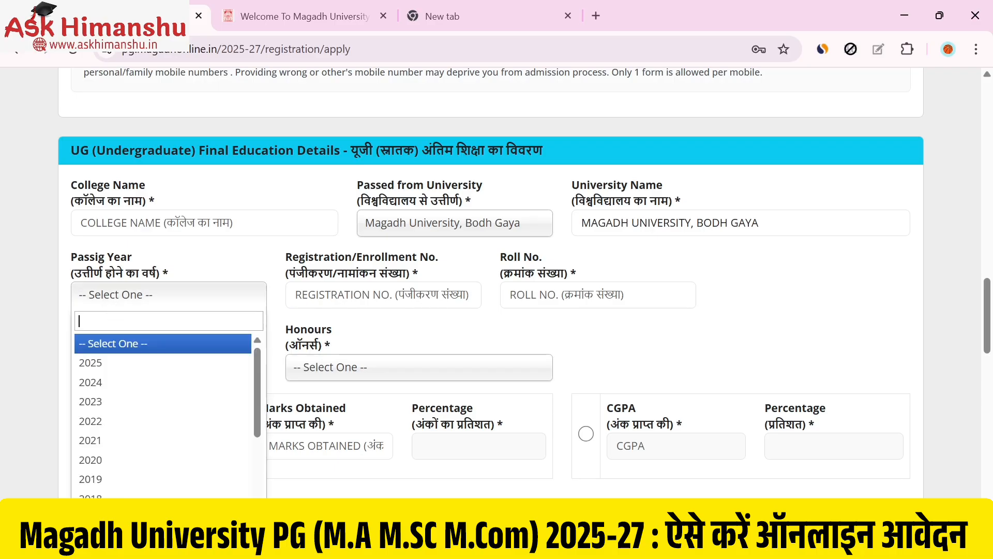
{"action": "left_click", "coordinate": [103, 363]}
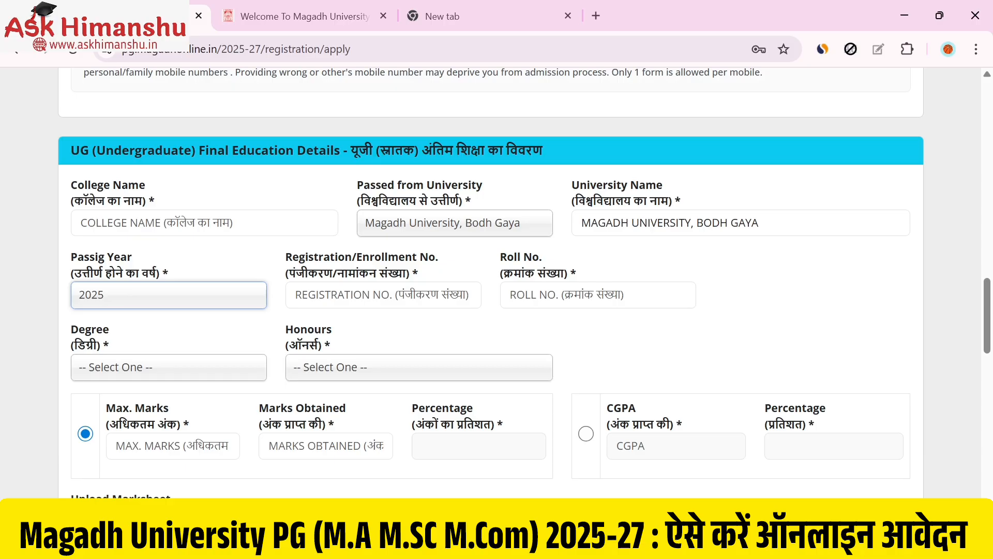
{"action": "left_click", "coordinate": [341, 295]}
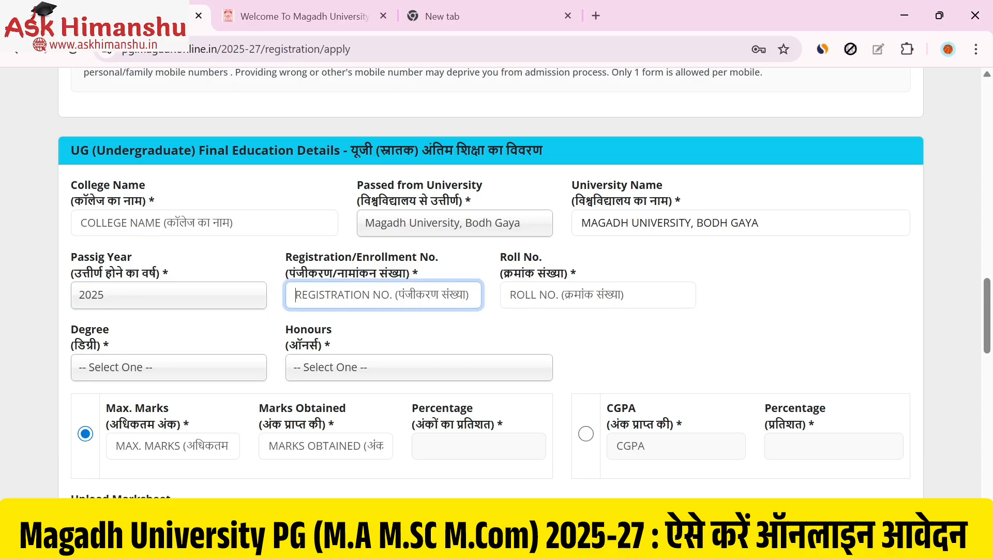
{"action": "left_click", "coordinate": [559, 295]}
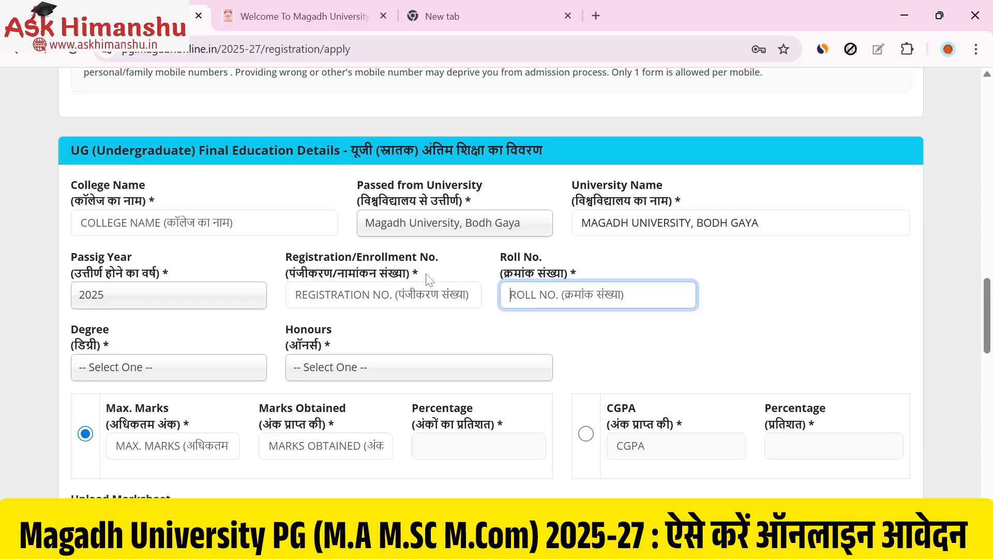
Step: Set the UG degree to B.A.(Humanities) and the Honours subject to Sanskrit
{"action": "scroll", "coordinate": [428, 280], "scroll_direction": "down", "scroll_amount": 2}
{"action": "scroll", "coordinate": [428, 280], "scroll_direction": "down", "scroll_amount": 1}
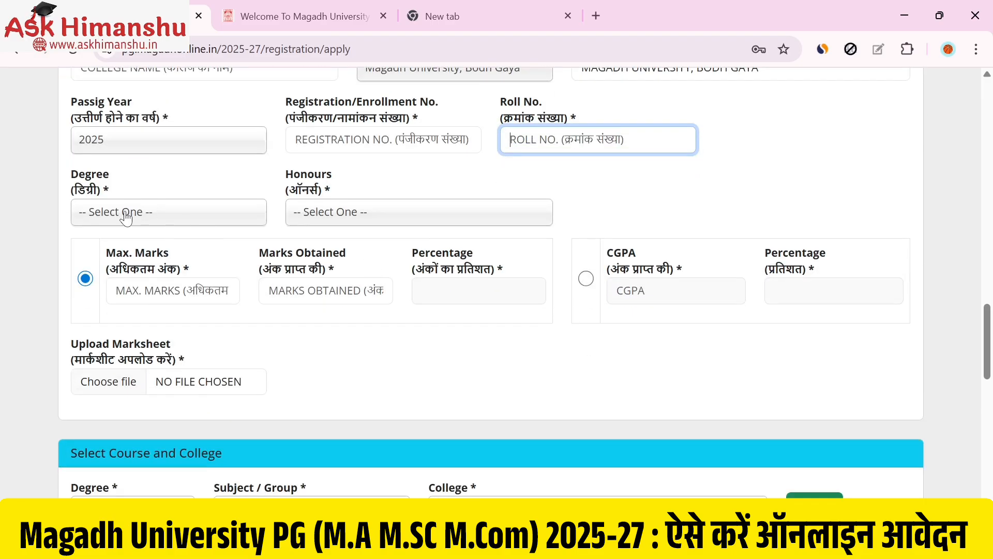
{"action": "left_click", "coordinate": [127, 215]}
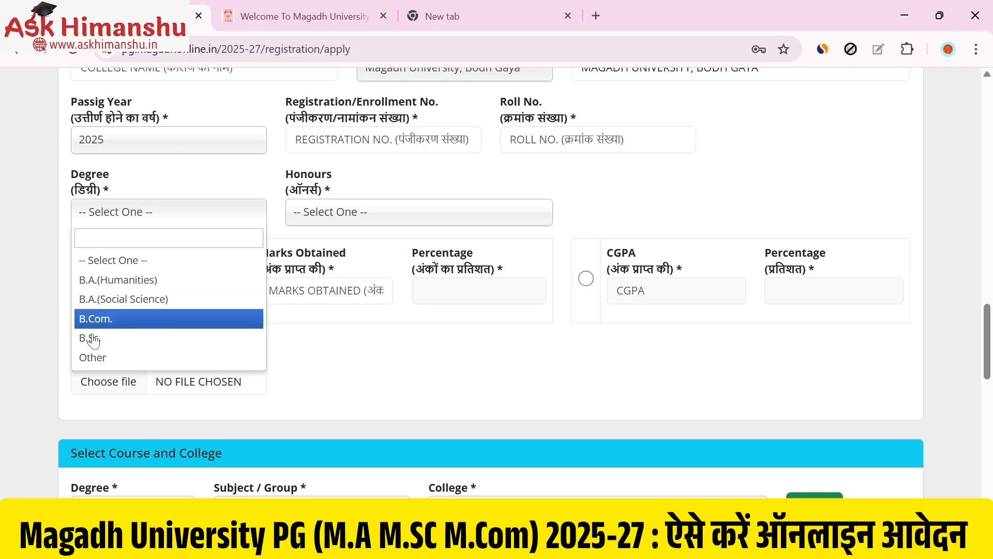
{"action": "left_click", "coordinate": [118, 280]}
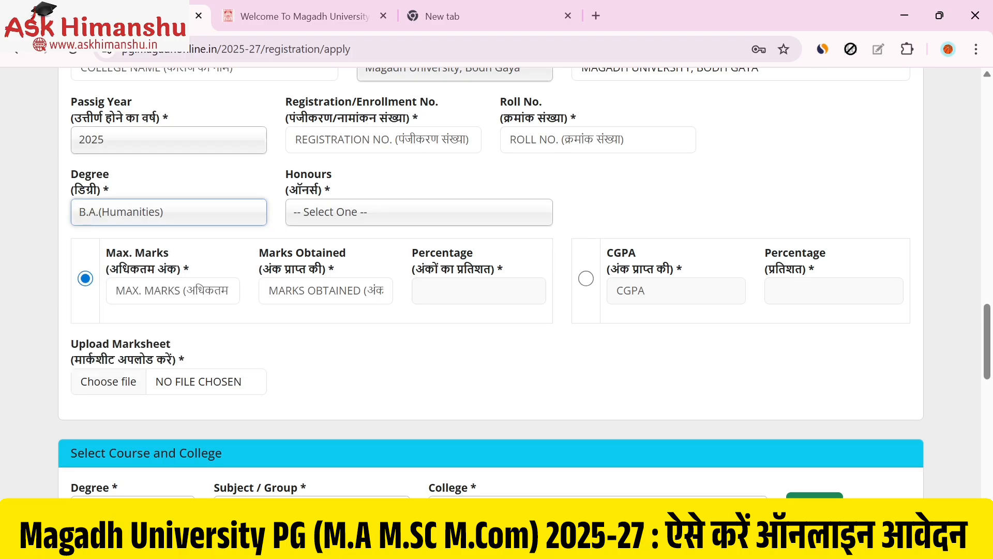
{"action": "left_click", "coordinate": [320, 217]}
{"action": "scroll", "coordinate": [301, 417], "scroll_direction": "down", "scroll_amount": 3}
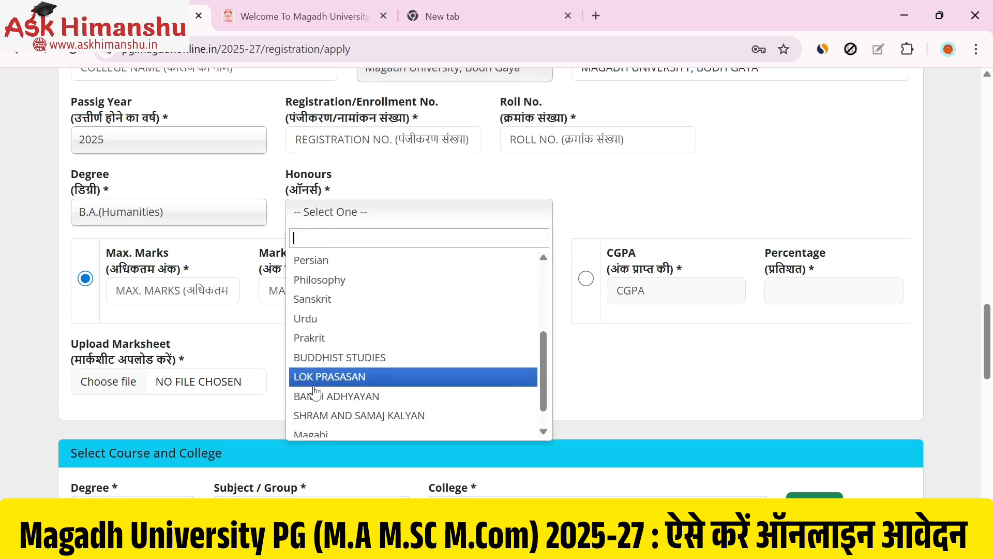
{"action": "left_click", "coordinate": [317, 300]}
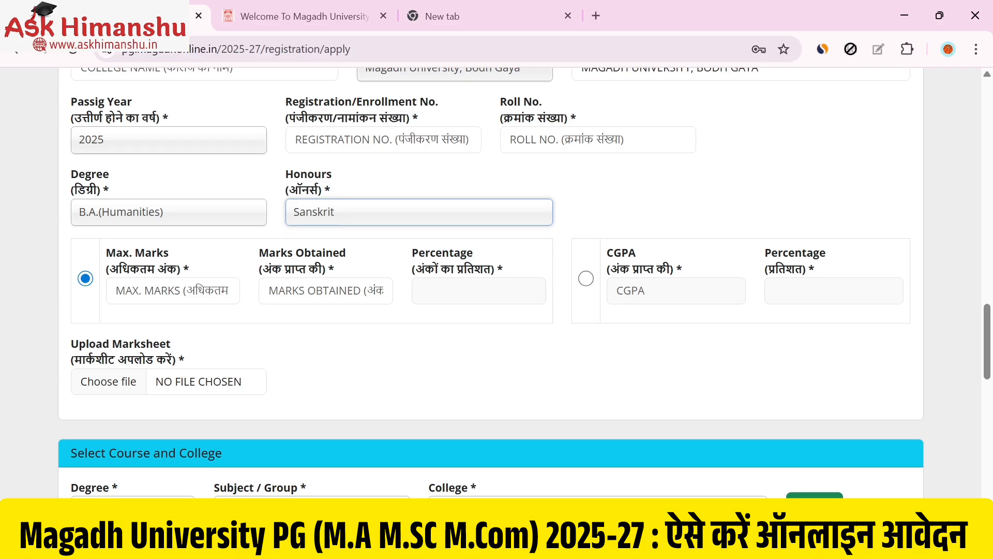
Step: Set the UG Max. Marks to 800 and Marks Obtained to 634, and check the calculated percentage
{"action": "left_click", "coordinate": [172, 290]}
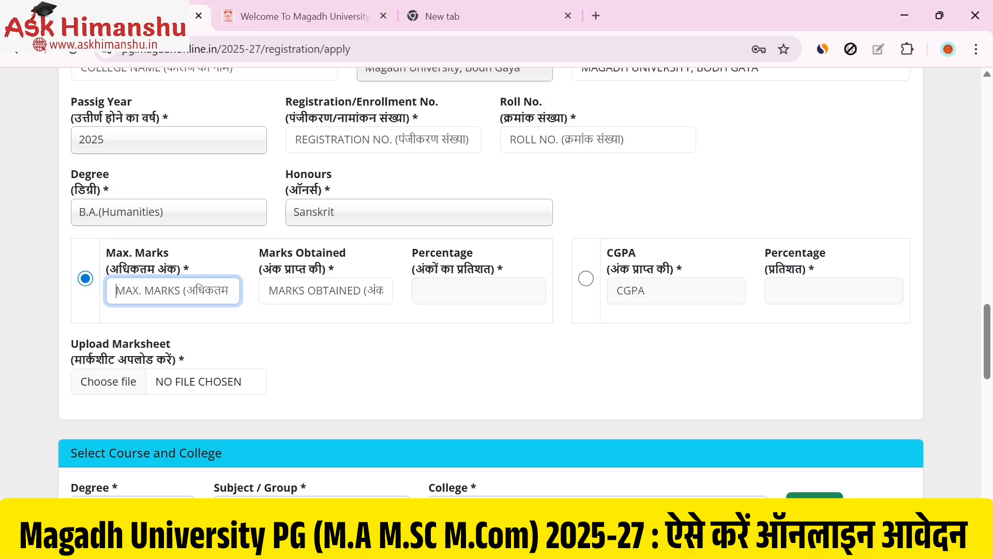
{"action": "type", "text": "800"}
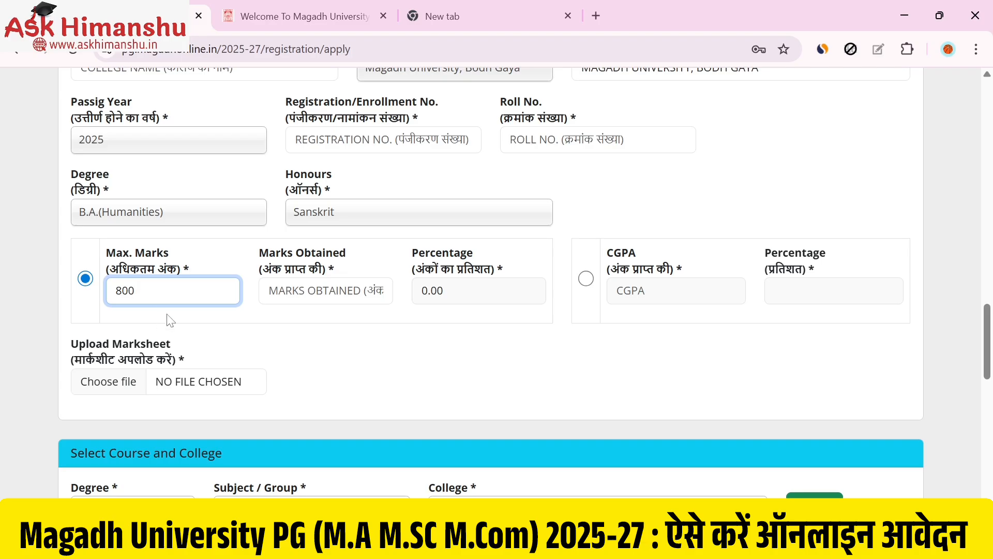
{"action": "key", "text": "ctrl+a"}
{"action": "left_click", "coordinate": [137, 291]}
{"action": "left_click", "coordinate": [326, 291]}
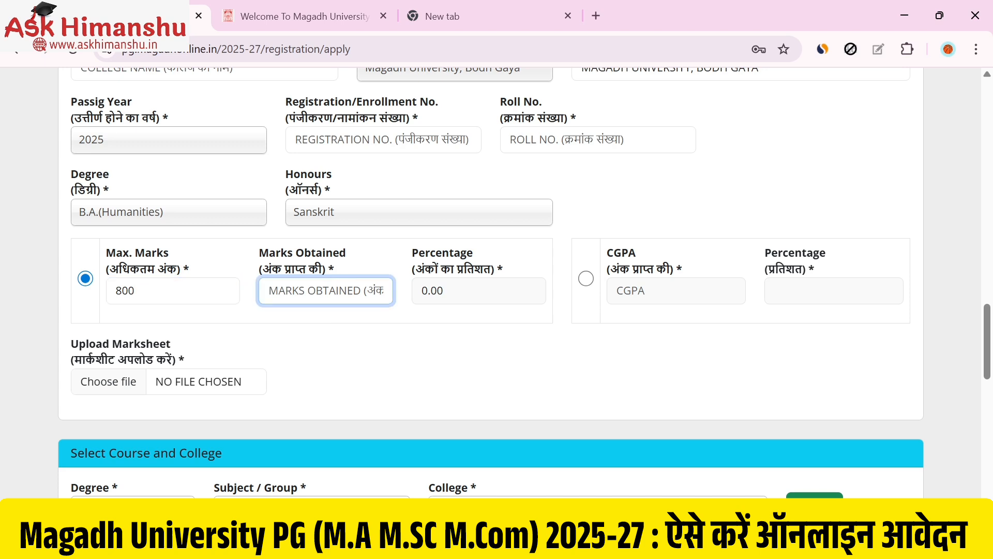
{"action": "type", "text": "63454"}
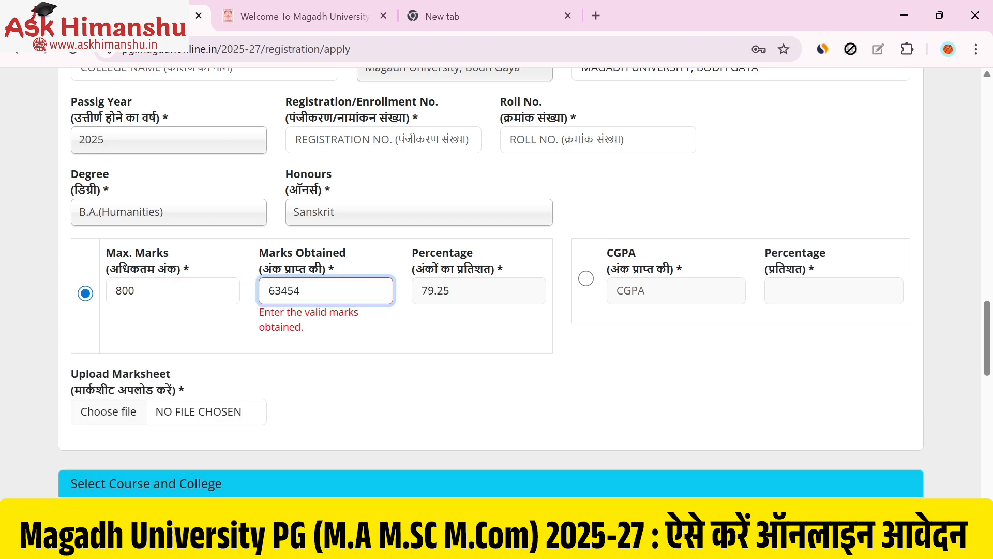
{"action": "key", "text": "BackSpace"}
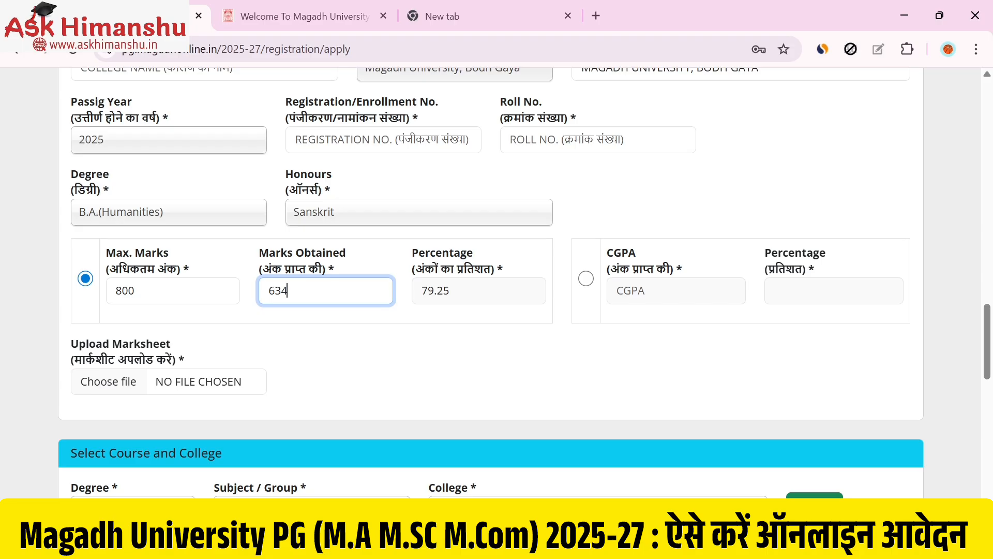
{"action": "left_click", "coordinate": [313, 321]}
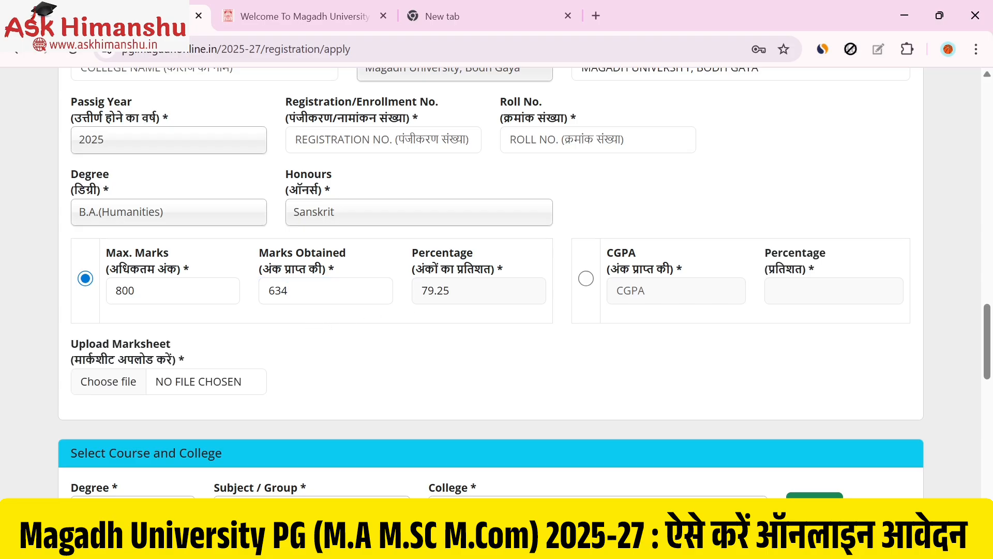
{"action": "left_click_drag", "start_coordinate": [450, 291], "coordinate": [407, 293]}
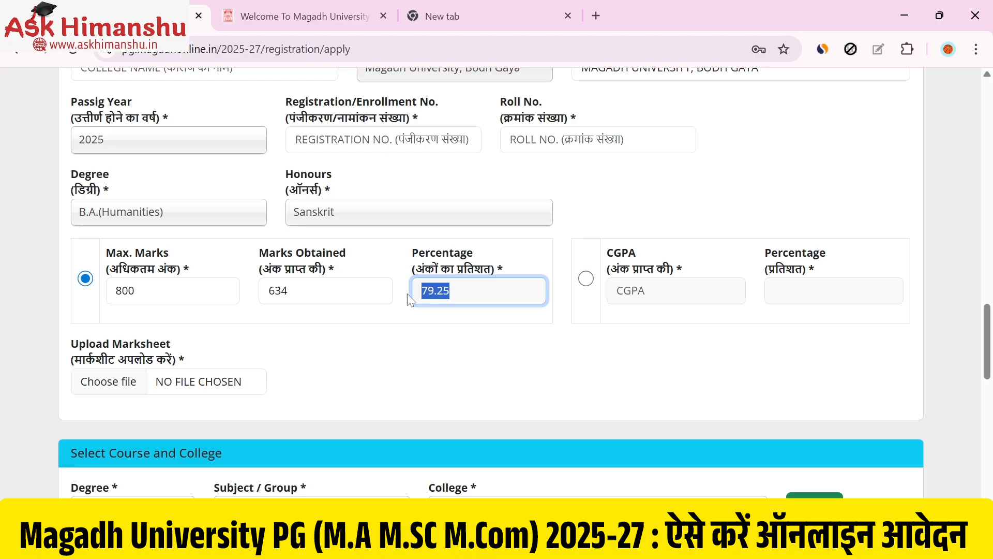
{"action": "left_click", "coordinate": [430, 323]}
Step: Try to upload a PDF from the Downloads folder as the UG marksheet
{"action": "scroll", "coordinate": [550, 315], "scroll_direction": "down", "scroll_amount": 1}
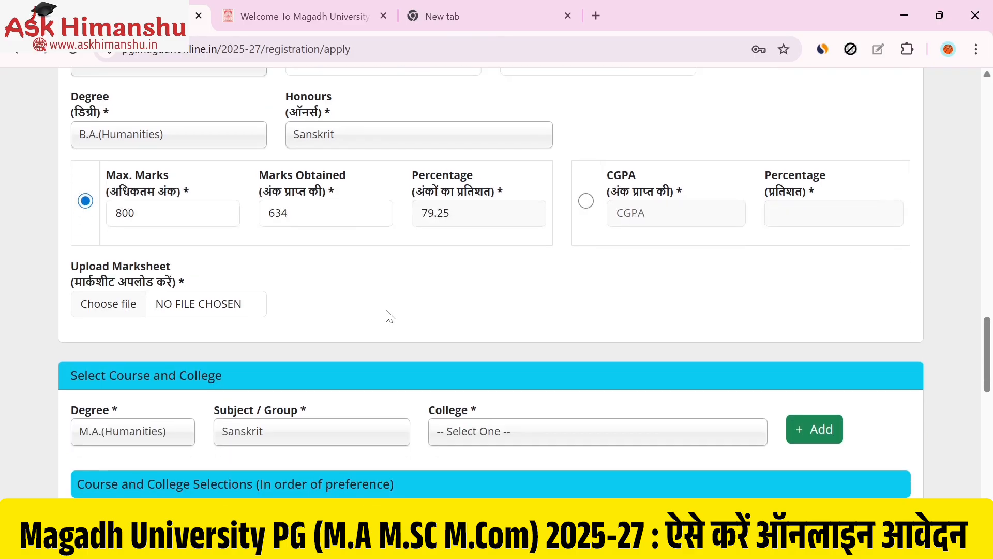
{"action": "left_click", "coordinate": [124, 302]}
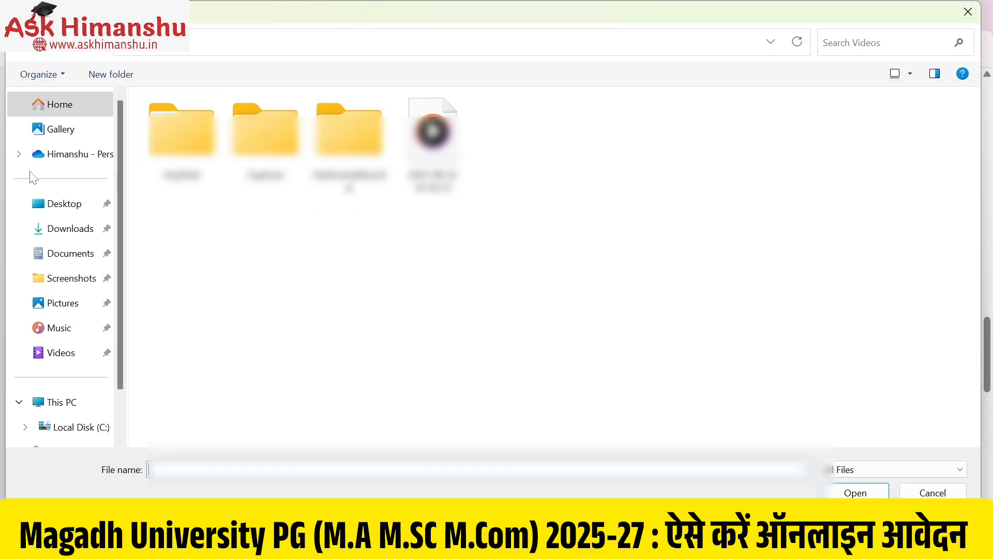
{"action": "left_click", "coordinate": [48, 234]}
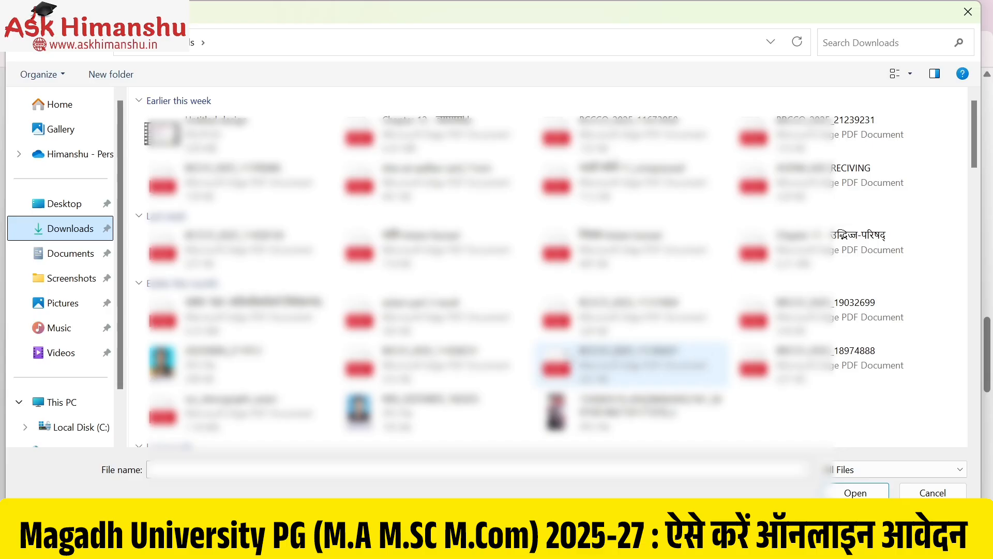
{"action": "double_click", "coordinate": [430, 315]}
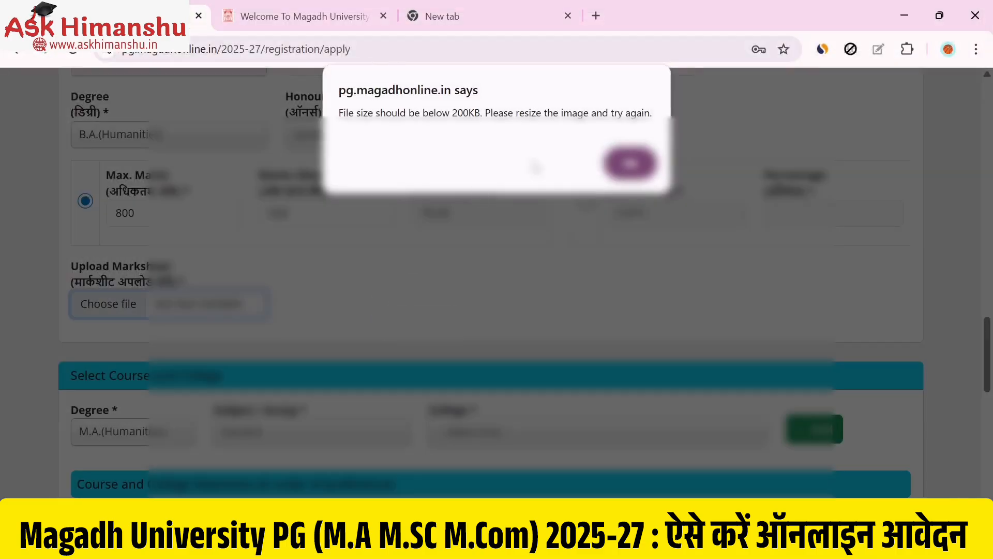
{"action": "left_click", "coordinate": [629, 164]}
Step: Compare the Degree and Subject / Group in the course selection with the degree and Honours in the UG education details
{"action": "scroll", "coordinate": [328, 306], "scroll_direction": "down", "scroll_amount": 3}
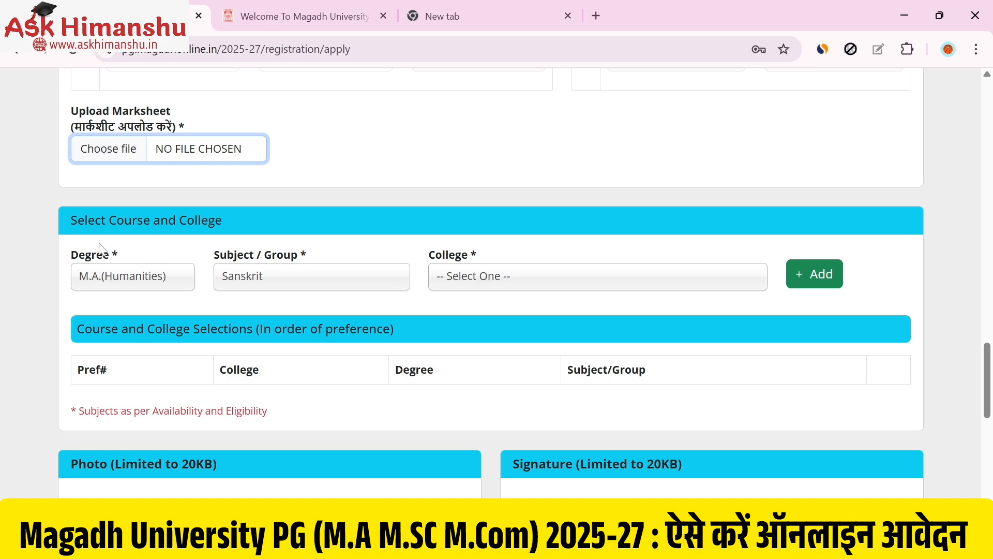
{"action": "double_click", "coordinate": [104, 255]}
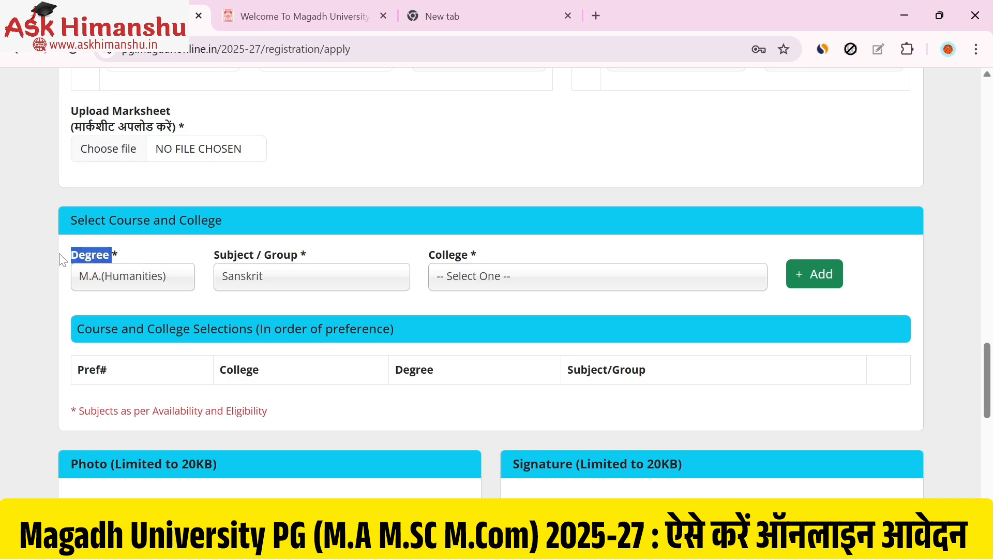
{"action": "left_click", "coordinate": [136, 279]}
{"action": "left_click", "coordinate": [146, 252]}
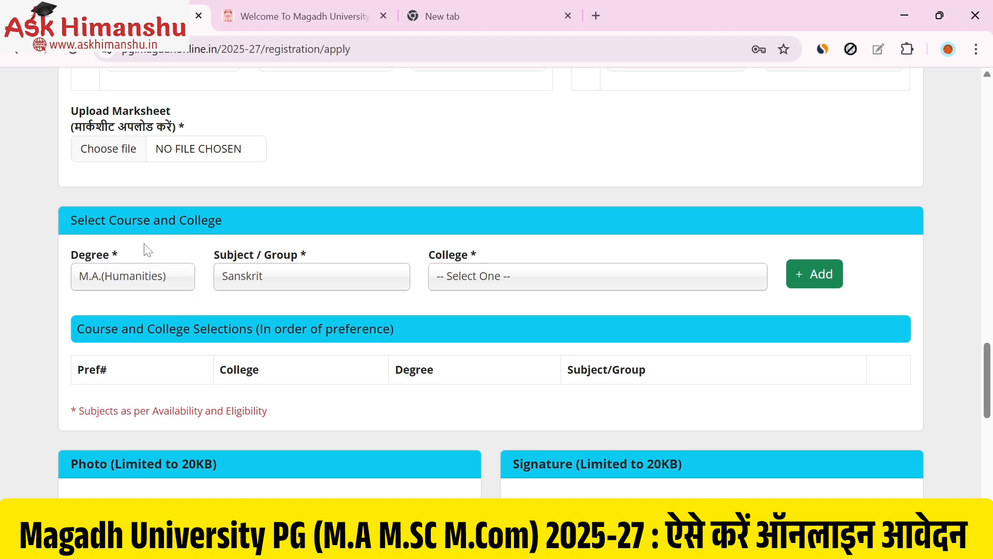
{"action": "scroll", "coordinate": [145, 253], "scroll_direction": "up", "scroll_amount": 6}
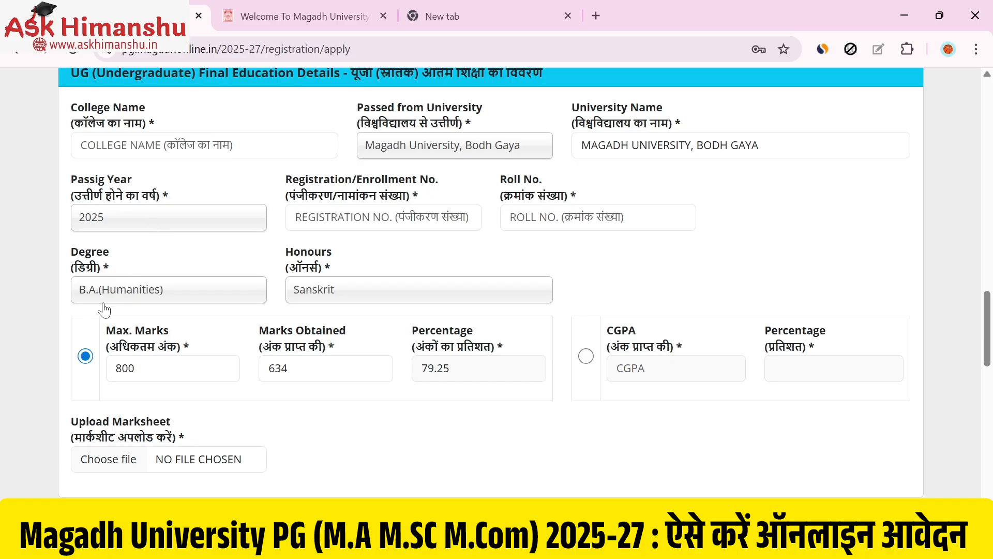
{"action": "scroll", "coordinate": [112, 305], "scroll_direction": "down", "scroll_amount": 5}
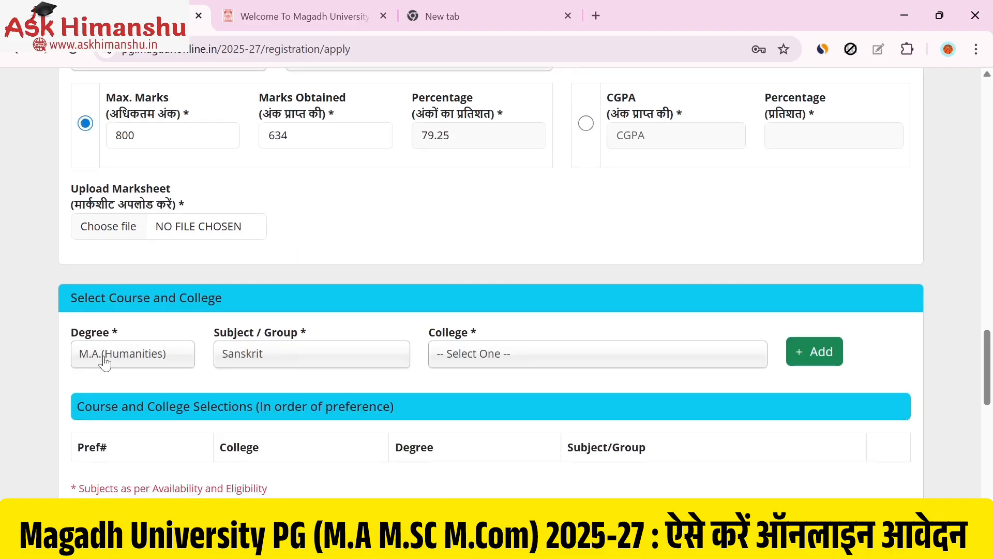
{"action": "scroll", "coordinate": [103, 362], "scroll_direction": "up", "scroll_amount": 6}
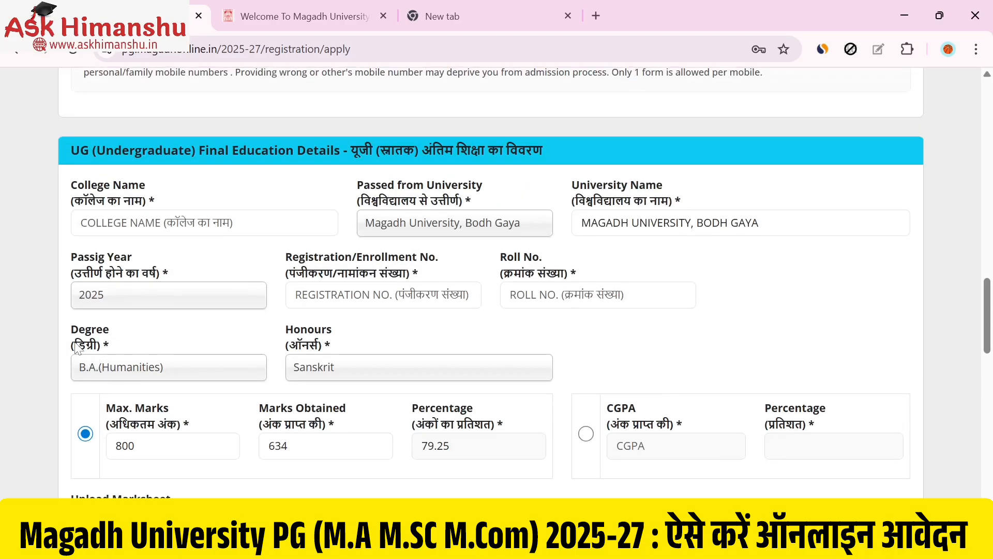
{"action": "scroll", "coordinate": [104, 369], "scroll_direction": "down", "scroll_amount": 7}
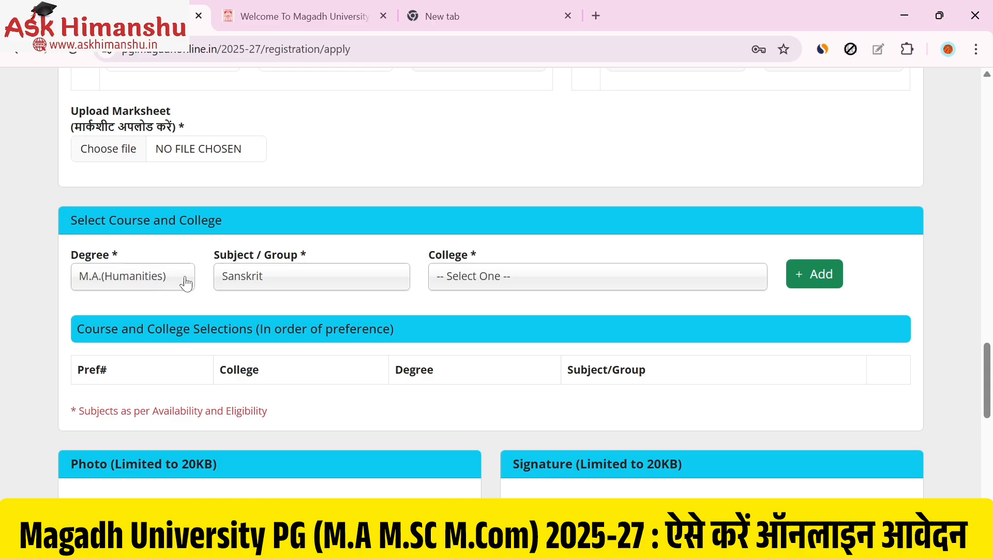
Step: Add [105] [CONS] Gaya College, Gaya for M.A.(Humanities) Sanskrit as the first course and college preference
{"action": "left_click", "coordinate": [476, 289]}
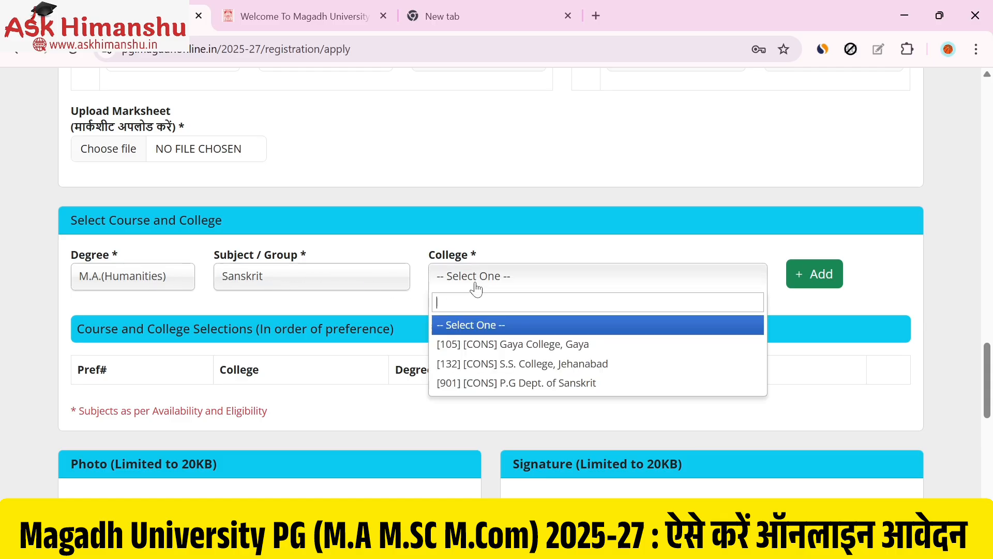
{"action": "left_click", "coordinate": [541, 348]}
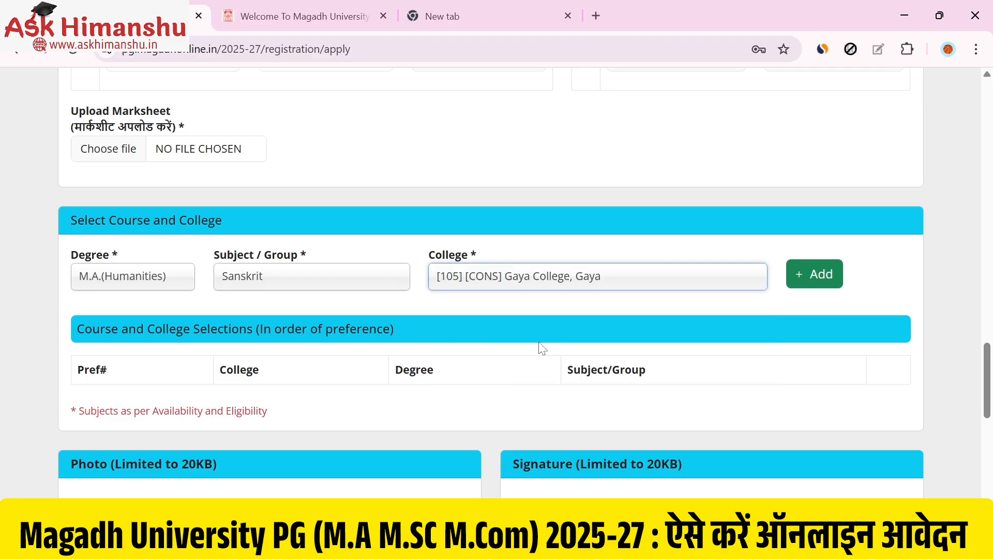
{"action": "left_click", "coordinate": [820, 273]}
{"action": "left_click_drag", "start_coordinate": [156, 399], "coordinate": [327, 405]}
{"action": "left_click_drag", "start_coordinate": [458, 407], "coordinate": [854, 407]}
{"action": "left_click", "coordinate": [872, 369]}
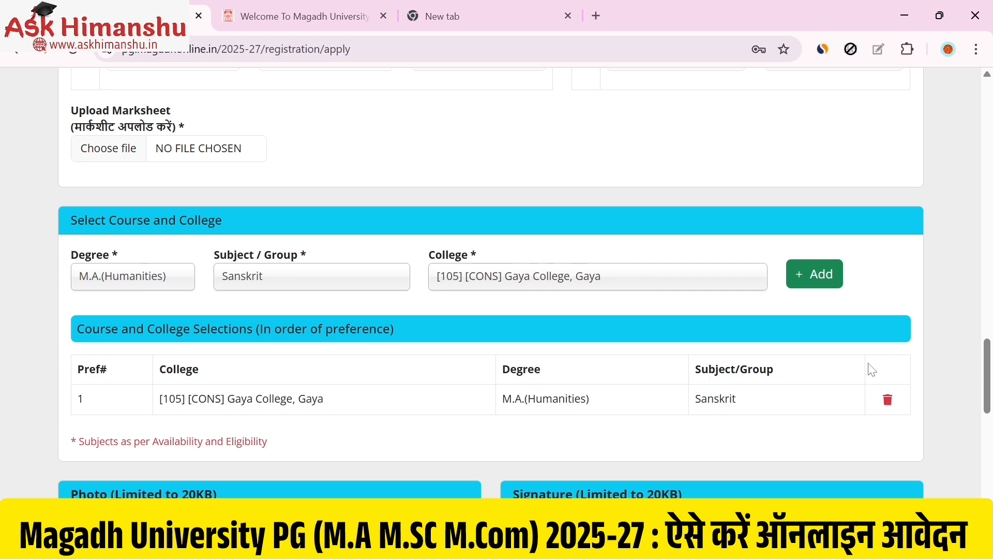
Step: Check the degree and subject options and add [132] [CONS] S.S. College, Jehanabad for Sanskrit as the second preference
{"action": "left_click", "coordinate": [120, 281]}
{"action": "left_click", "coordinate": [242, 282]}
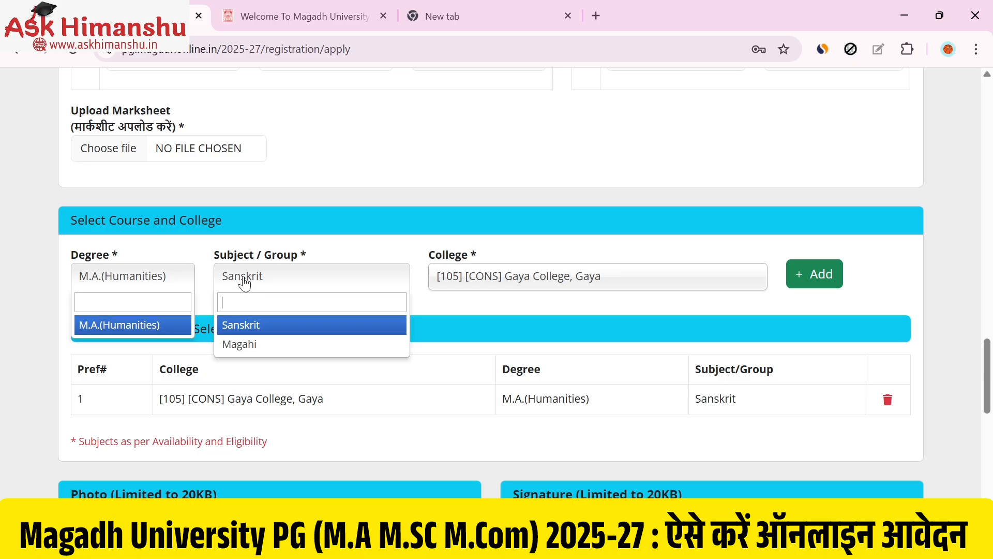
{"action": "left_click", "coordinate": [511, 291]}
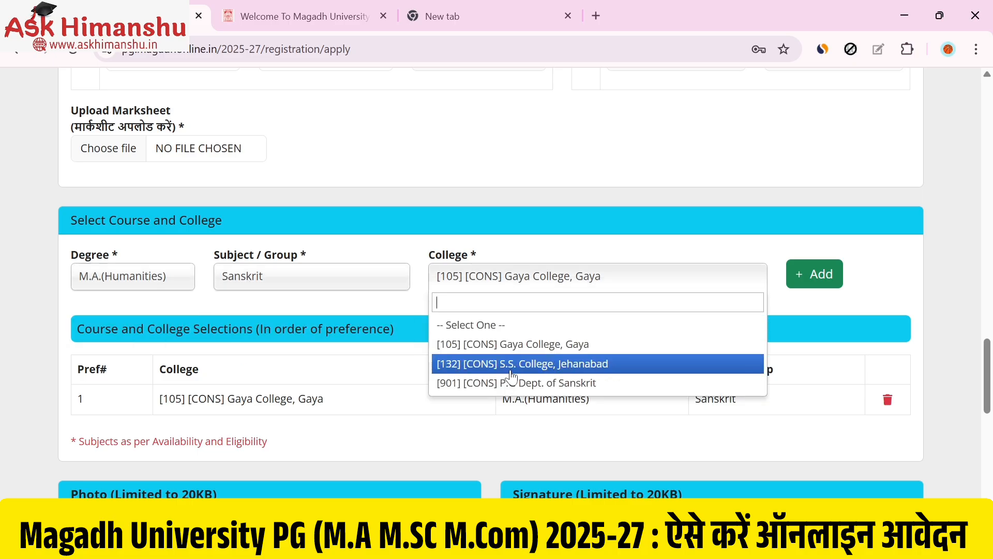
{"action": "left_click", "coordinate": [522, 364]}
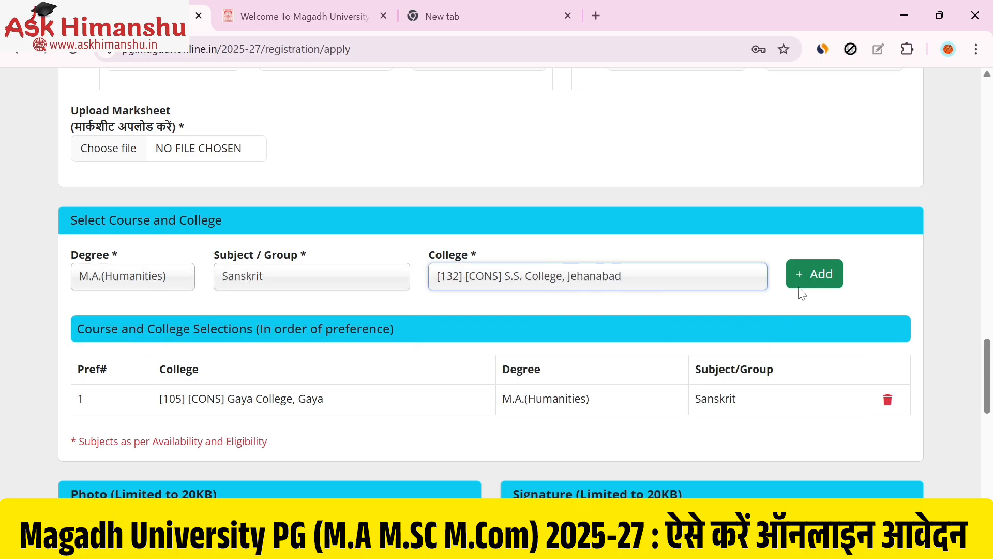
{"action": "left_click", "coordinate": [807, 275]}
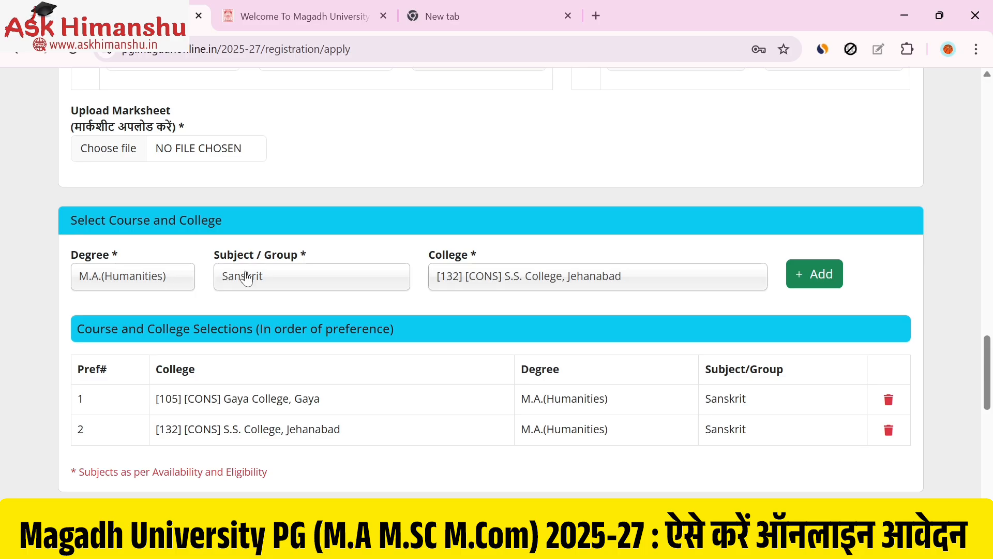
Step: Add [901] [CONS] P.G Dept. of Sanskrit for M.A.(Humanities) Sanskrit as the third preference
{"action": "left_click", "coordinate": [271, 279]}
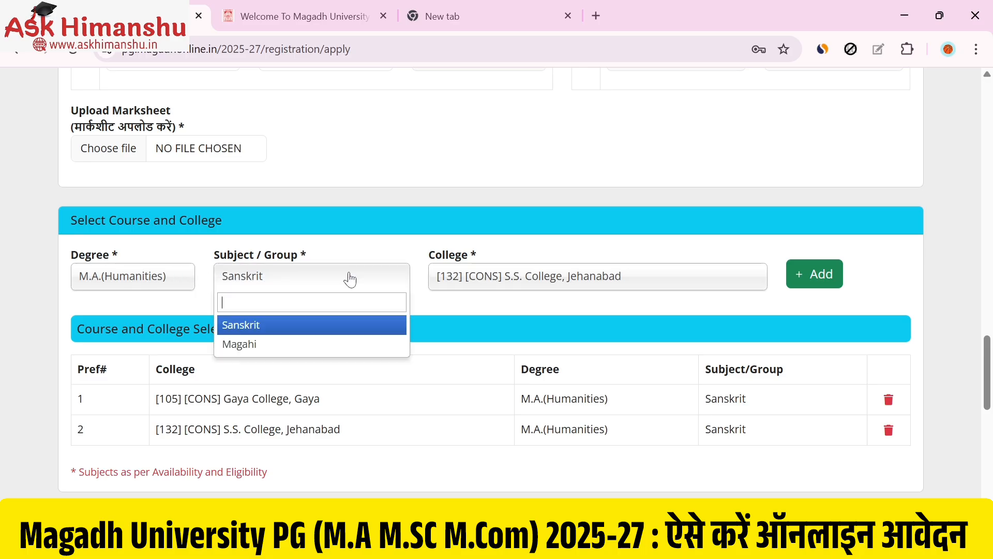
{"action": "left_click", "coordinate": [535, 282]}
{"action": "left_click", "coordinate": [494, 383]}
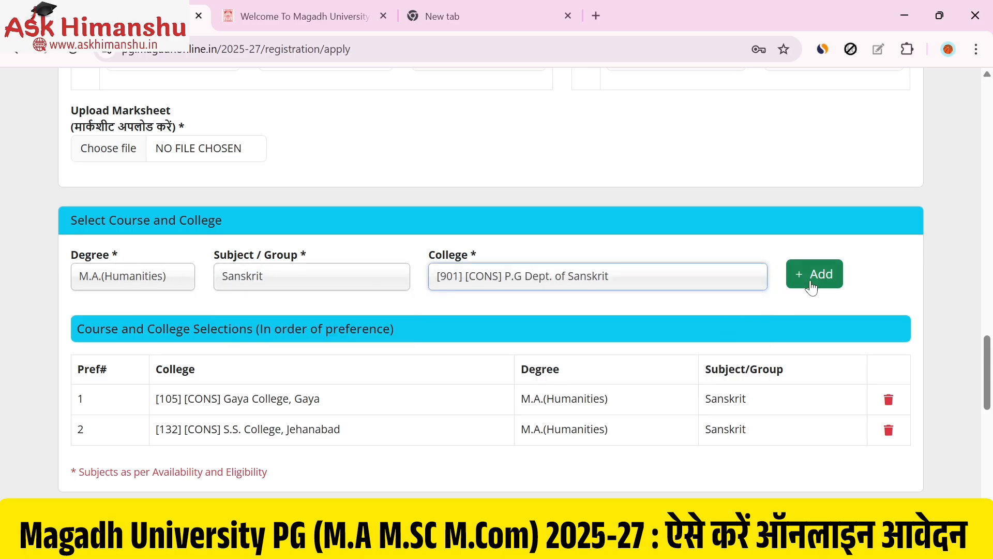
{"action": "left_click", "coordinate": [810, 276]}
Step: Check the photo size limit and try to upload the image 20250806_211913 from Downloads as the candidate's photo
{"action": "scroll", "coordinate": [547, 280], "scroll_direction": "down", "scroll_amount": 1}
{"action": "scroll", "coordinate": [548, 280], "scroll_direction": "down", "scroll_amount": 8}
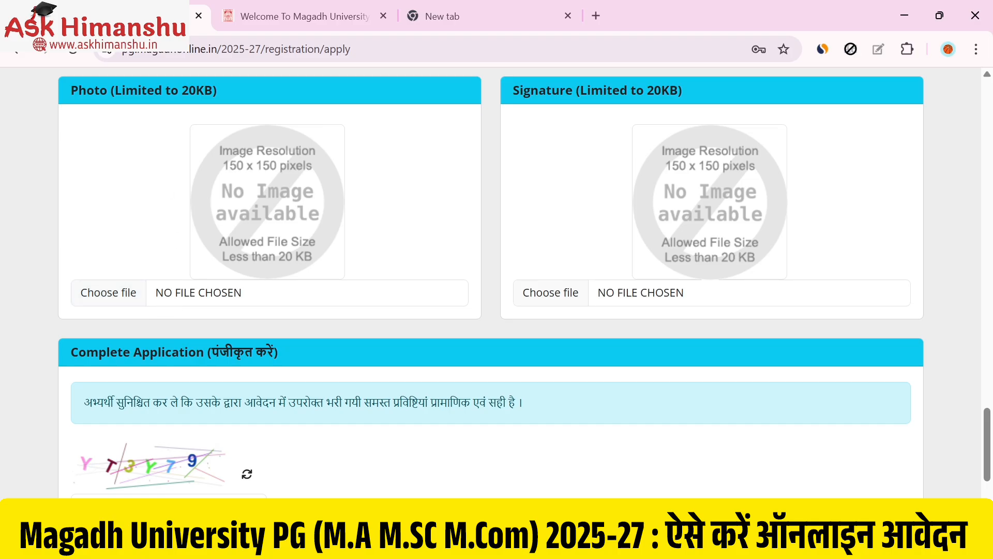
{"action": "left_click_drag", "start_coordinate": [222, 91], "coordinate": [147, 91]}
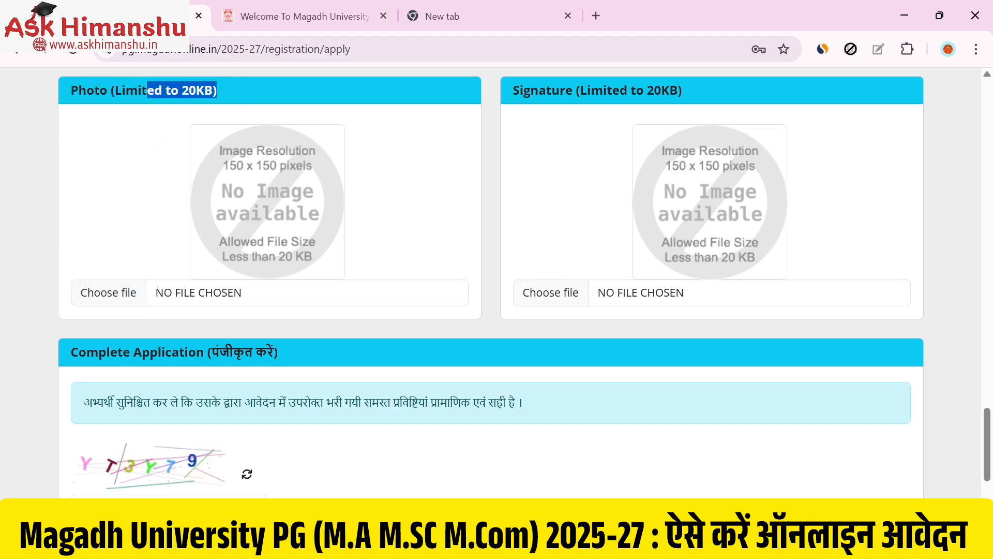
{"action": "left_click", "coordinate": [147, 92]}
{"action": "left_click", "coordinate": [124, 298]}
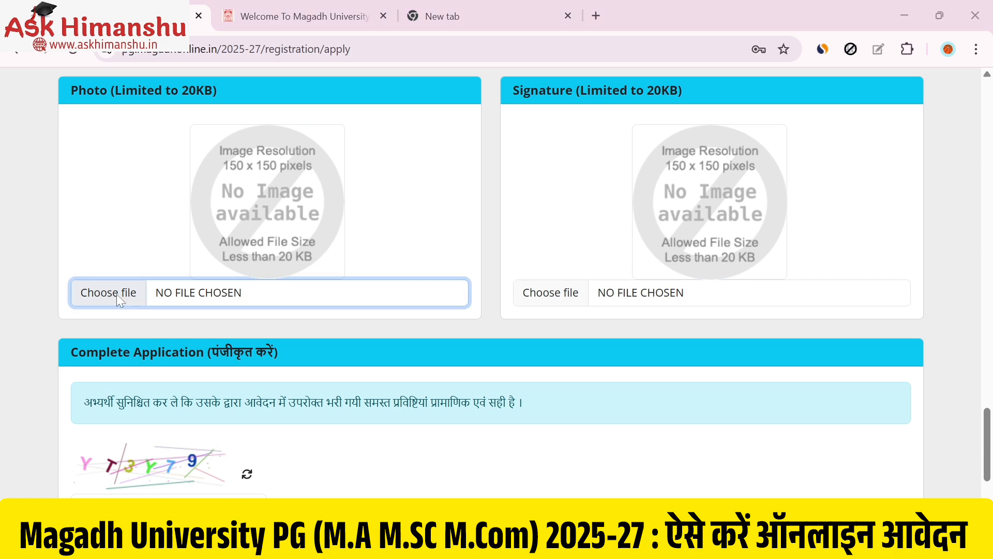
{"action": "scroll", "coordinate": [304, 329], "scroll_direction": "up", "scroll_amount": 5}
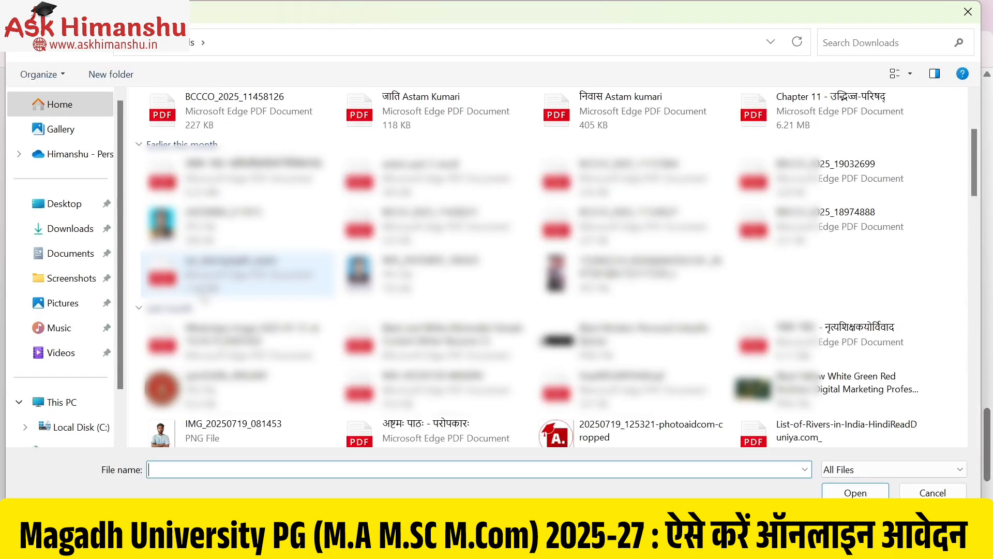
{"action": "left_click", "coordinate": [414, 275]}
{"action": "double_click", "coordinate": [206, 243]}
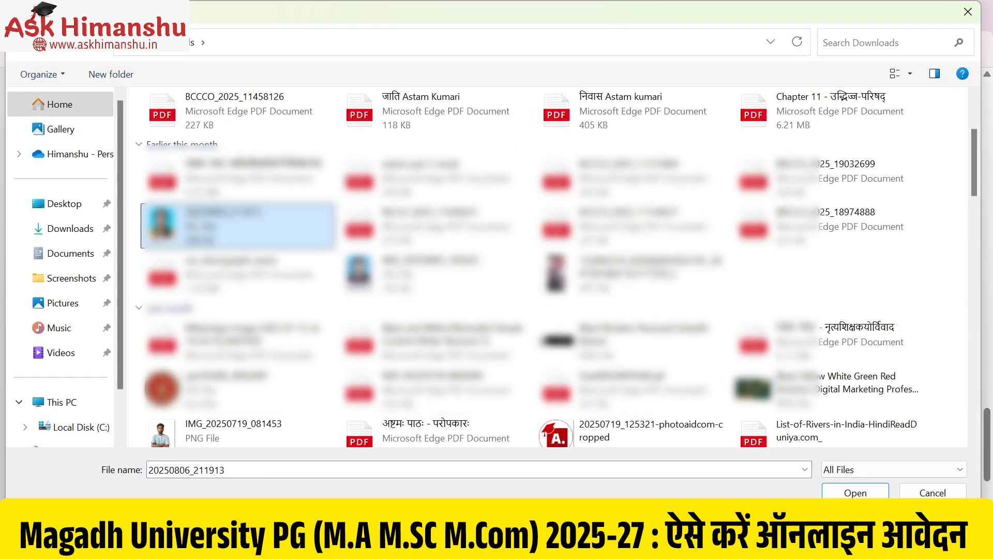
{"action": "left_click", "coordinate": [639, 170]}
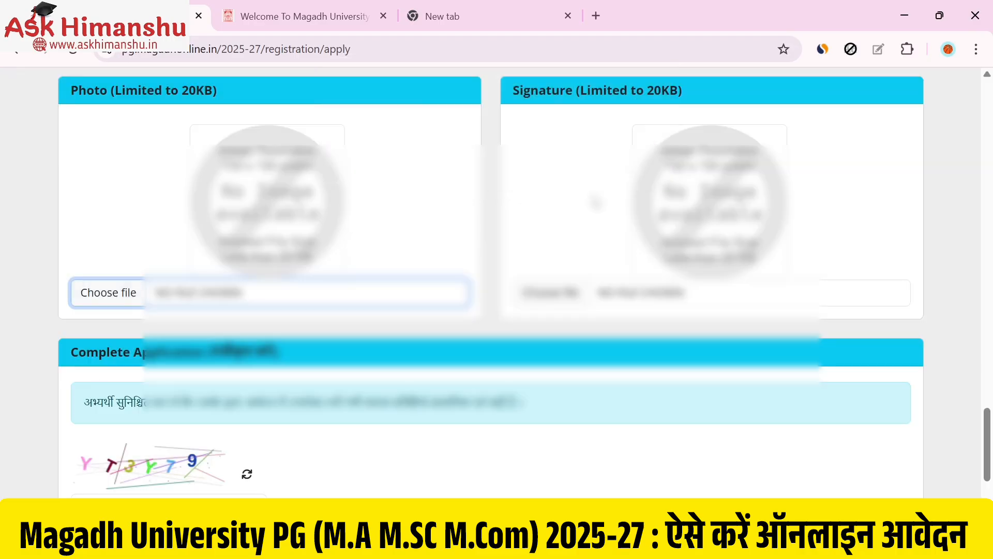
Step: Try to upload WhatsApp Image 2025-04-17 at 14.46.36_060f9b17 from Downloads as the candidate's signature
{"action": "left_click", "coordinate": [561, 293]}
{"action": "scroll", "coordinate": [268, 206], "scroll_direction": "down", "scroll_amount": 15}
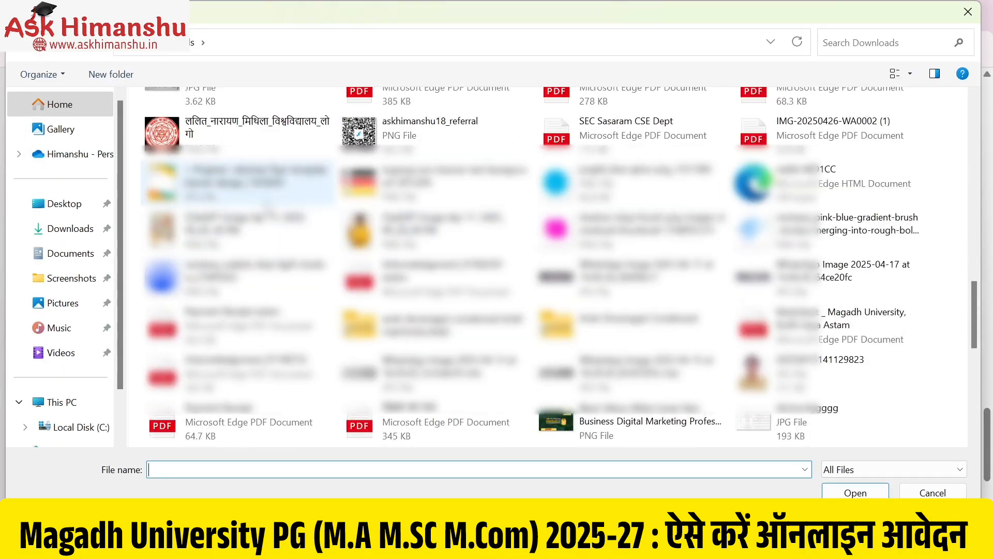
{"action": "scroll", "coordinate": [267, 210], "scroll_direction": "down", "scroll_amount": 5}
{"action": "scroll", "coordinate": [434, 326], "scroll_direction": "up", "scroll_amount": 4}
{"action": "left_click", "coordinate": [632, 252]}
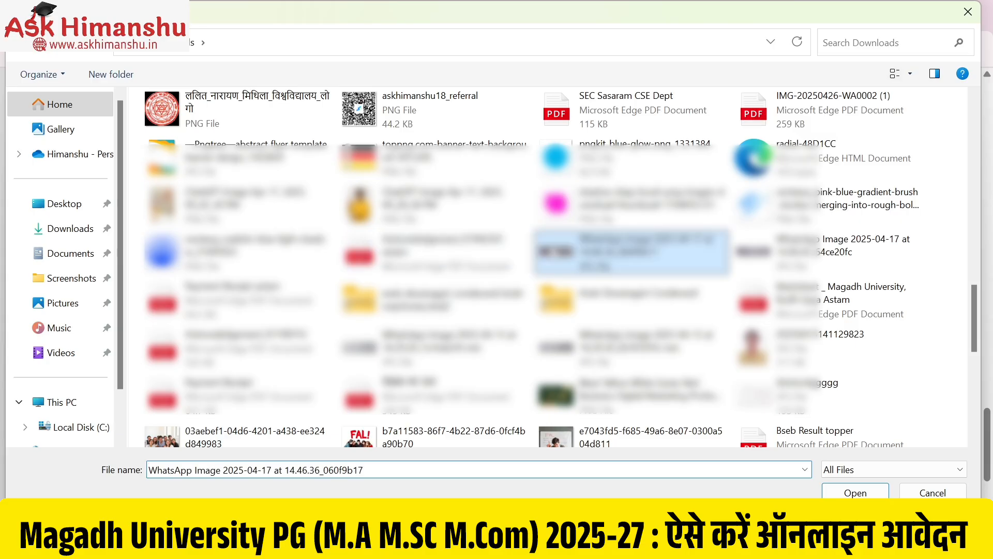
{"action": "double_click", "coordinate": [583, 261]}
{"action": "left_click", "coordinate": [623, 162]}
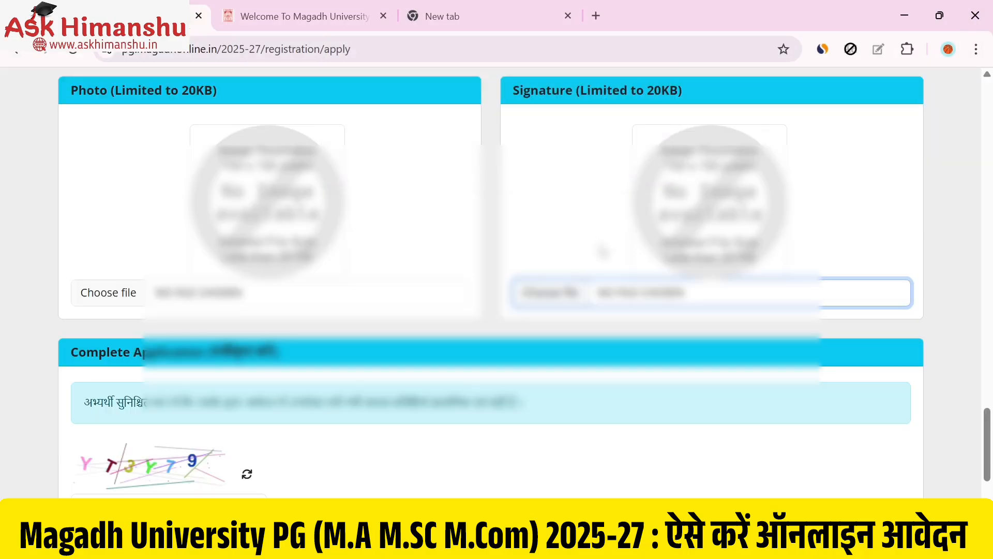
Step: Enter the captcha code in the Complete Application section of the form
{"action": "scroll", "coordinate": [603, 252], "scroll_direction": "down", "scroll_amount": 3}
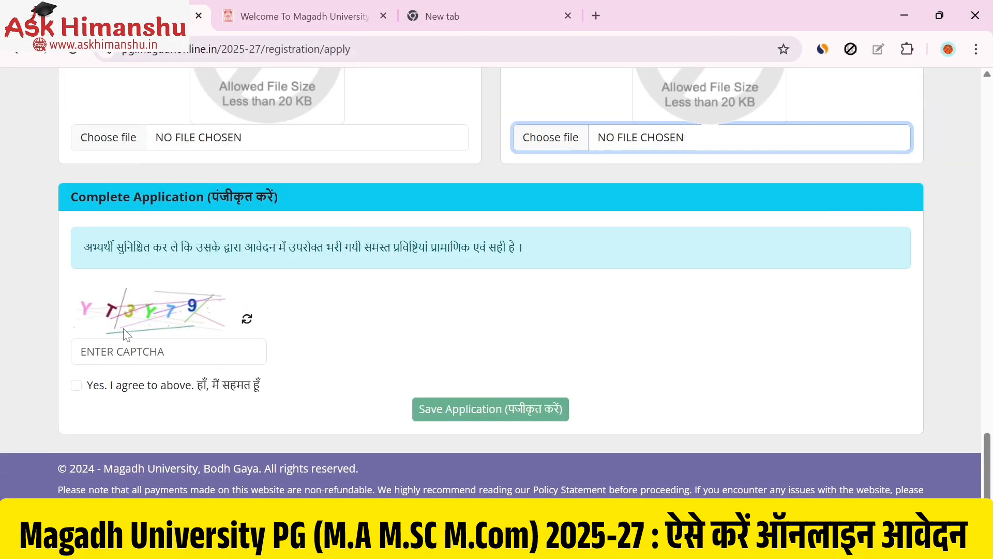
{"action": "left_click_drag", "start_coordinate": [231, 299], "coordinate": [87, 294]}
{"action": "left_click", "coordinate": [118, 352]}
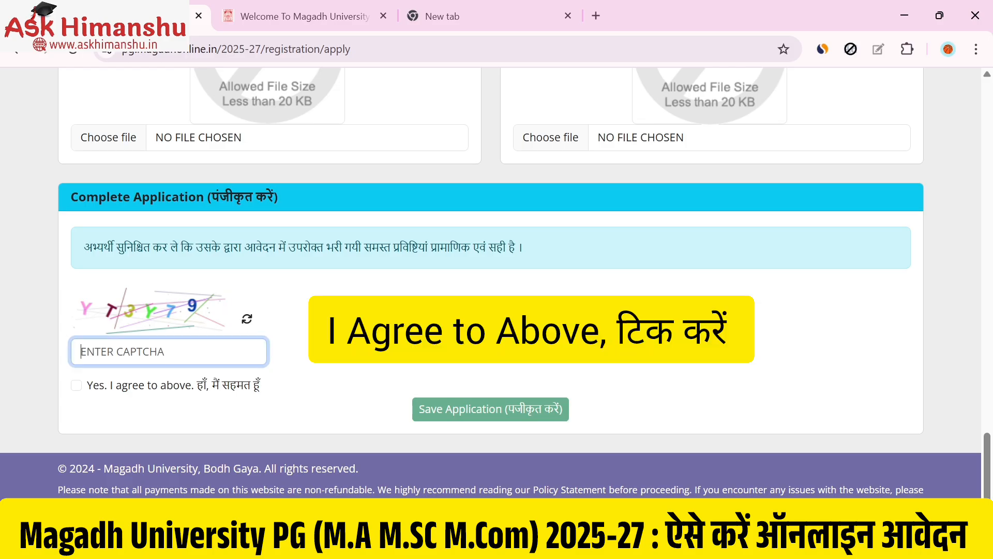
{"action": "type", "text": "Y"}
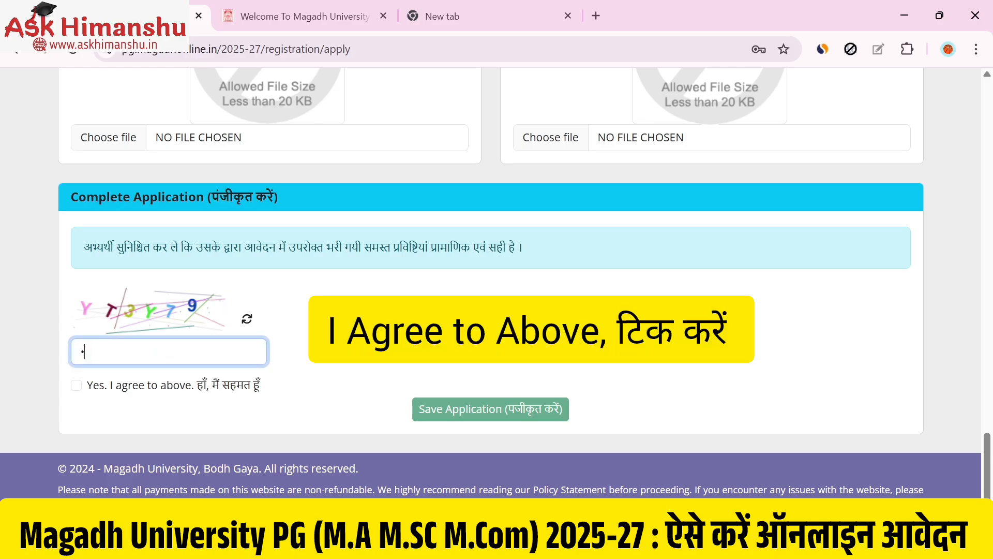
{"action": "type", "text": "T"}
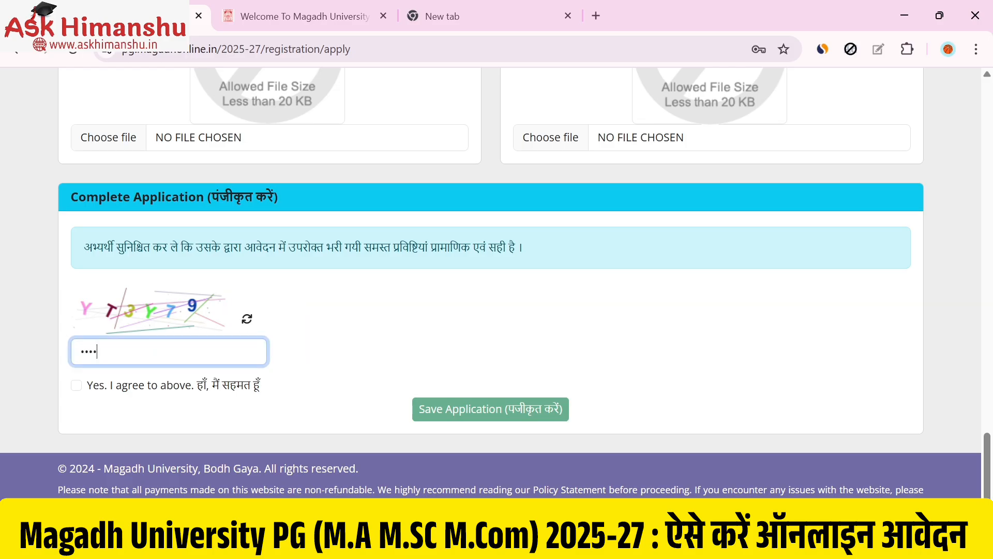
{"action": "left_click", "coordinate": [387, 392]}
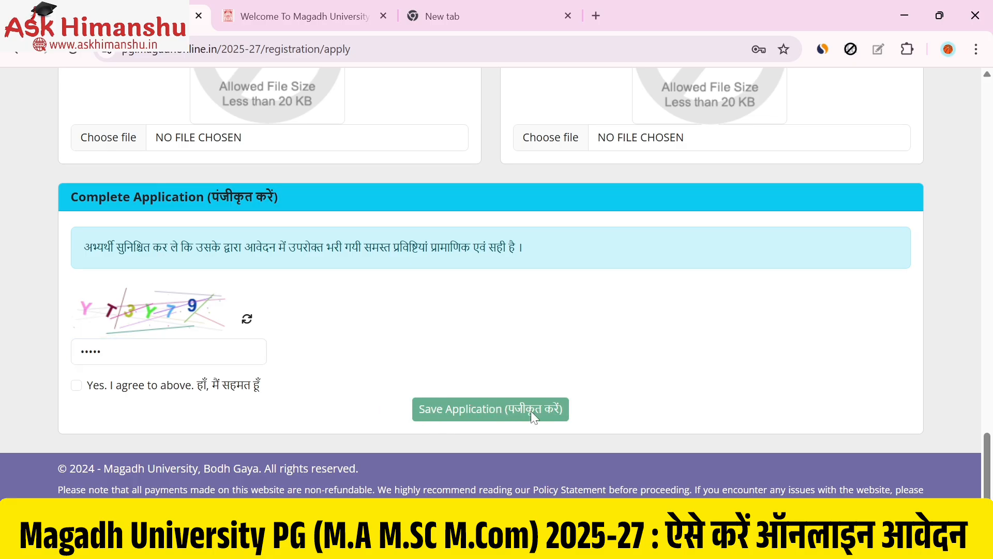
{"action": "scroll", "coordinate": [532, 411], "scroll_direction": "up", "scroll_amount": 5}
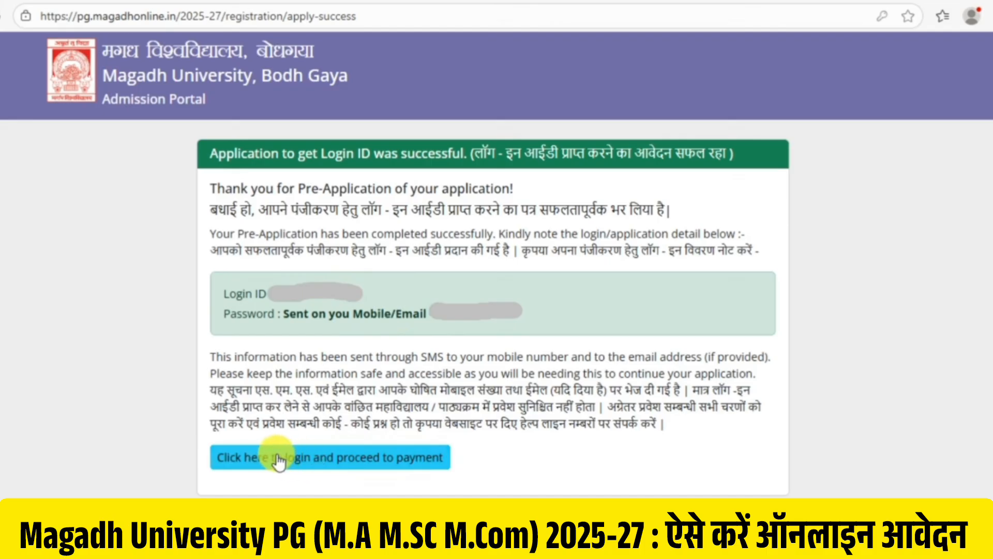
Step: Proceed to the applicant login and log in with the username, case-sensitive password and captcha
{"action": "left_click", "coordinate": [382, 454]}
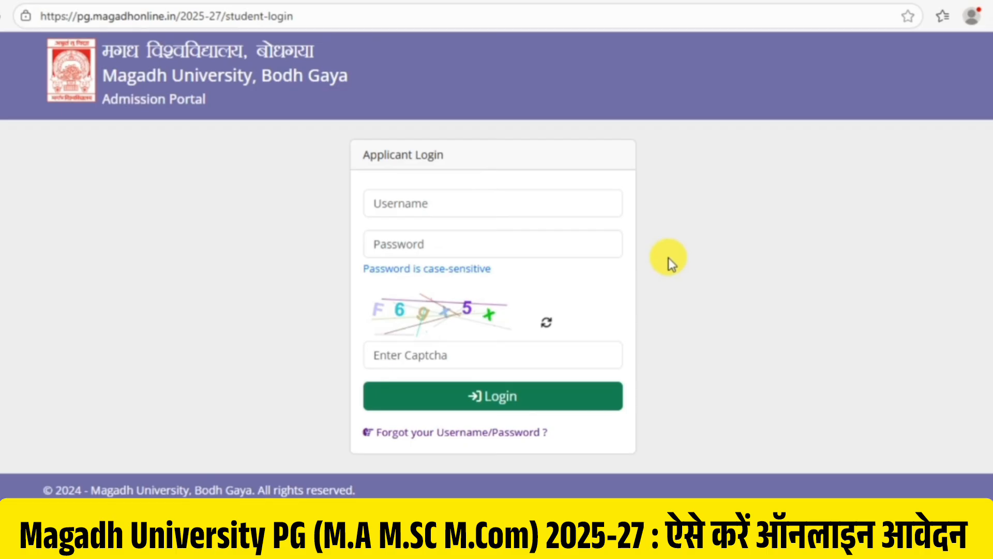
{"action": "left_click", "coordinate": [444, 206]}
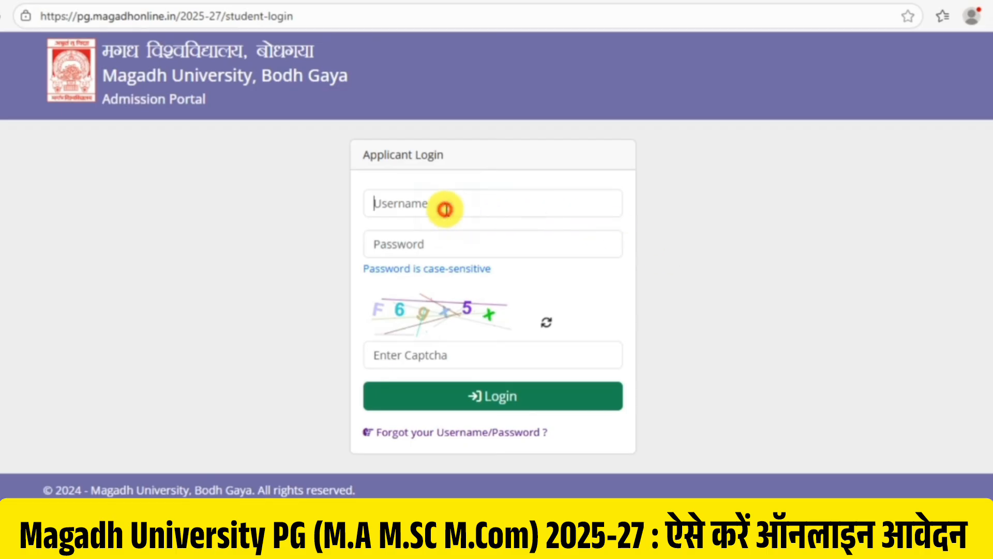
{"action": "left_click", "coordinate": [459, 240]}
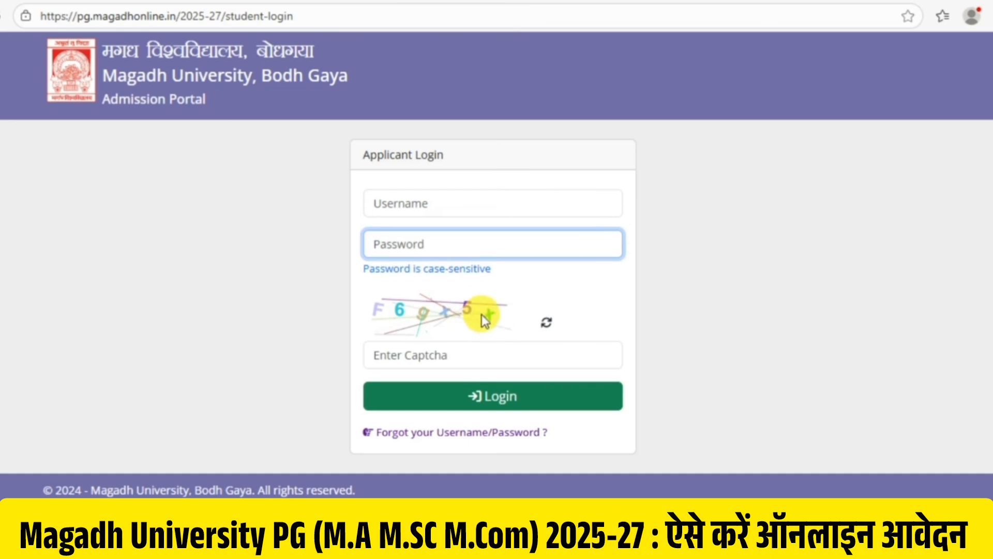
{"action": "left_click", "coordinate": [480, 355]}
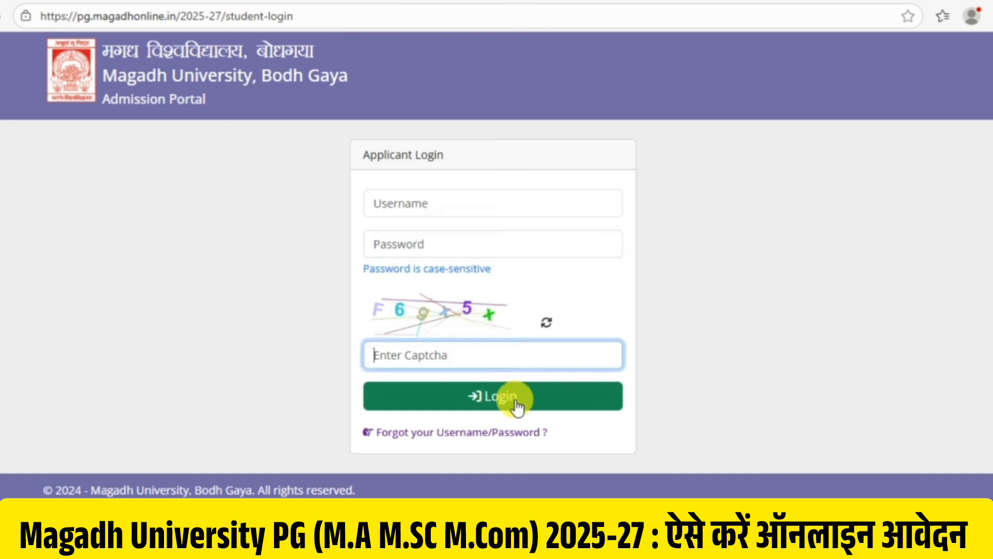
{"action": "left_click", "coordinate": [488, 401]}
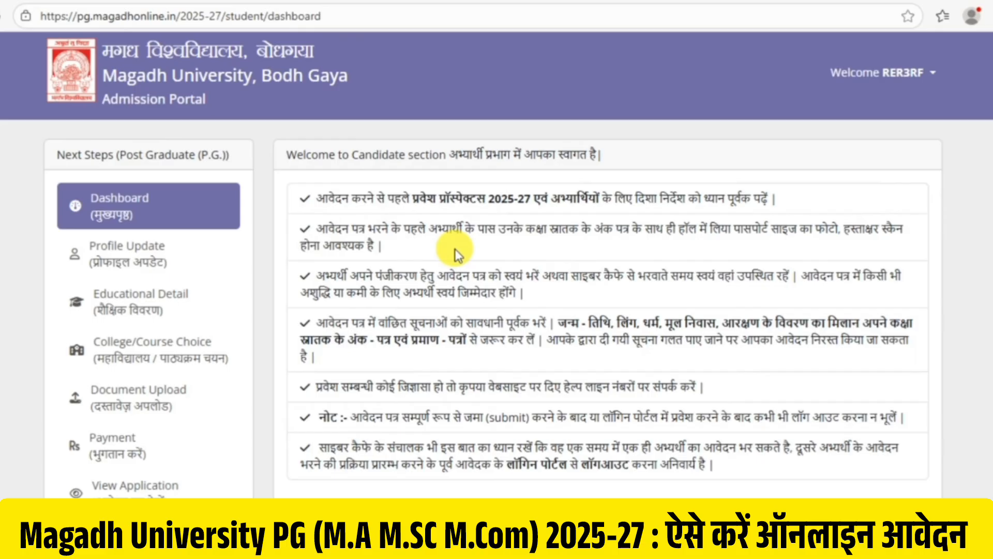
Step: Open Profile Update, check the candidate profile and both addresses, and update the profile to proceed to the photo and signature upload
{"action": "scroll", "coordinate": [446, 246], "scroll_direction": "down", "scroll_amount": 2}
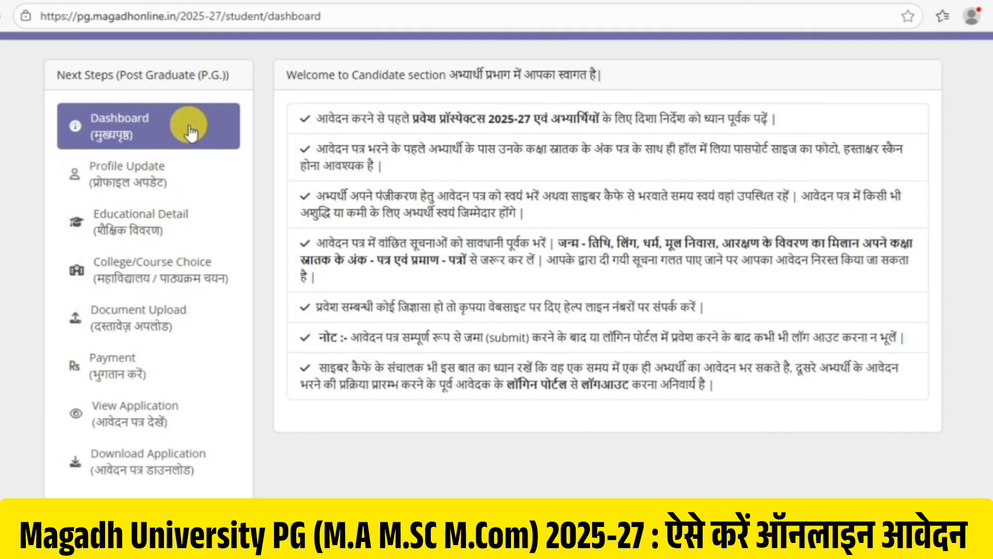
{"action": "left_click", "coordinate": [139, 183]}
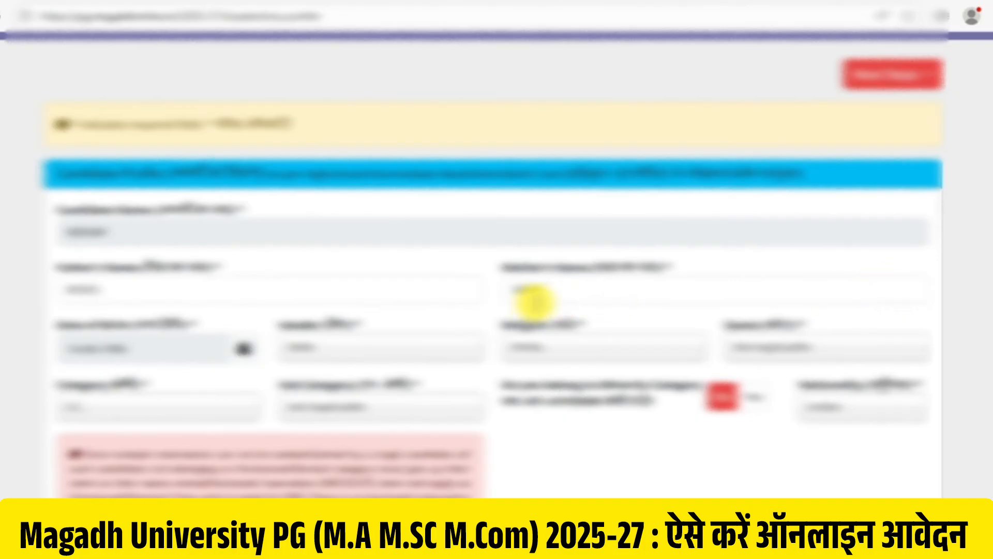
{"action": "scroll", "coordinate": [531, 300], "scroll_direction": "down", "scroll_amount": 3}
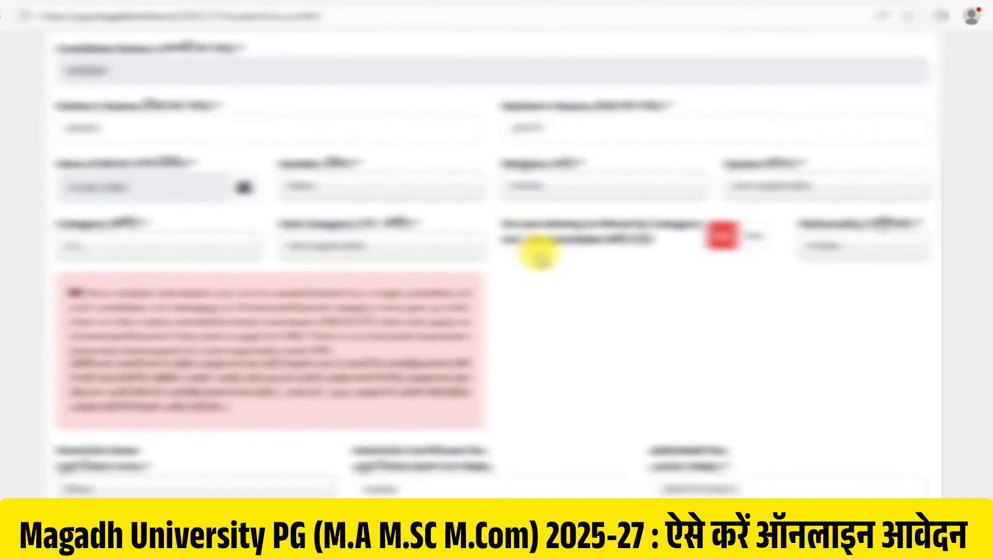
{"action": "scroll", "coordinate": [537, 248], "scroll_direction": "down", "scroll_amount": 4}
{"action": "scroll", "coordinate": [538, 254], "scroll_direction": "down", "scroll_amount": 4}
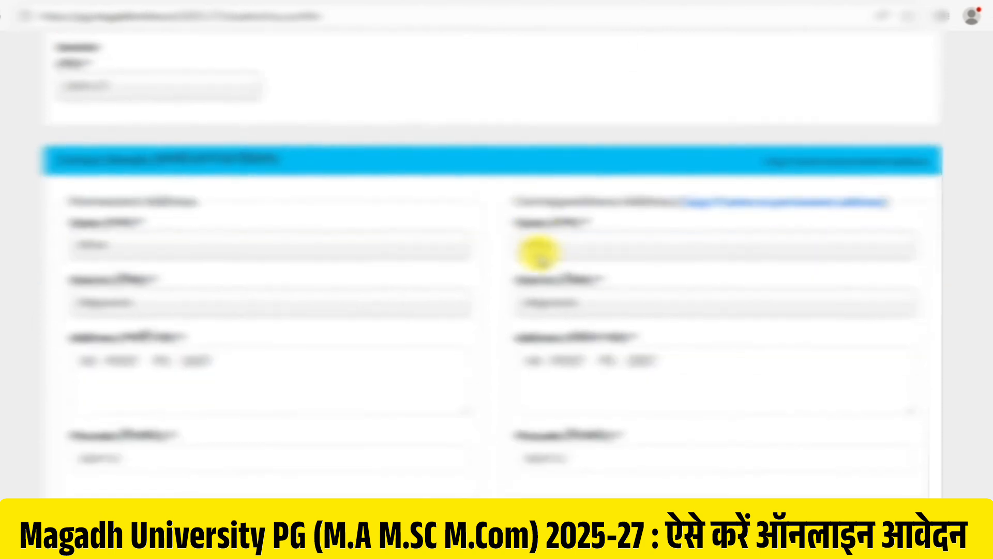
{"action": "scroll", "coordinate": [536, 250], "scroll_direction": "down", "scroll_amount": 3}
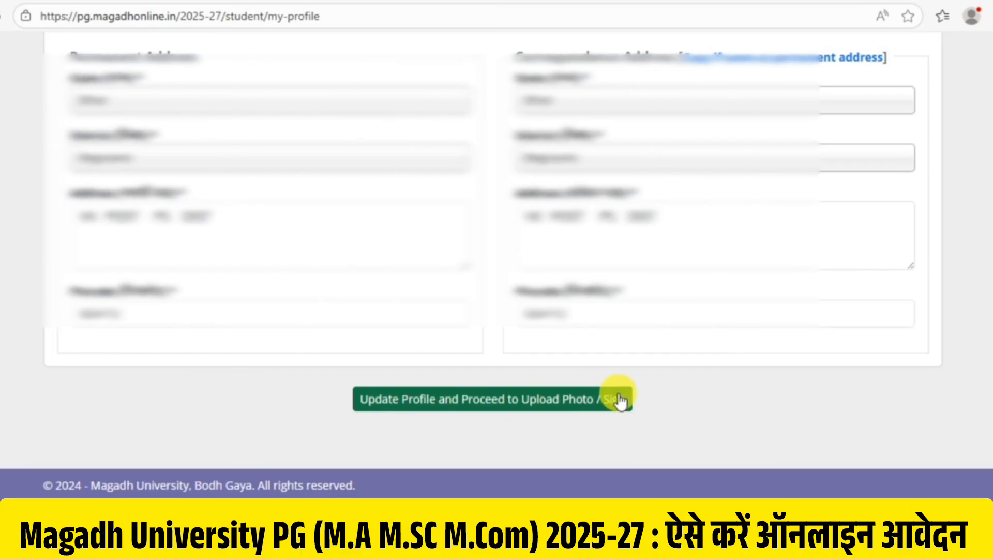
{"action": "left_click", "coordinate": [499, 398]}
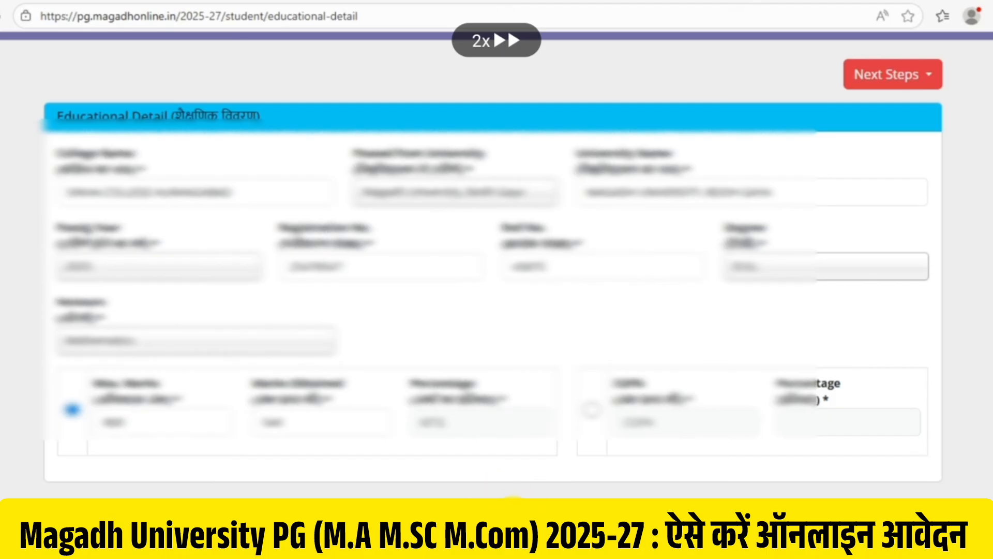
Step: Submit the educational details, check the uploaded photo, signature and UG document, and continue to the application preview
{"action": "left_click", "coordinate": [493, 515]}
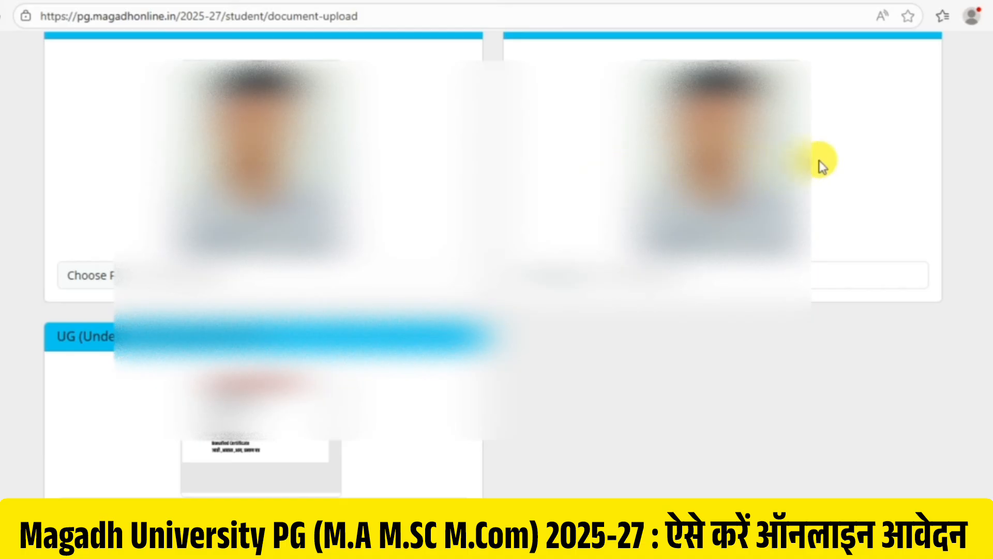
{"action": "scroll", "coordinate": [365, 408], "scroll_direction": "down", "scroll_amount": 3}
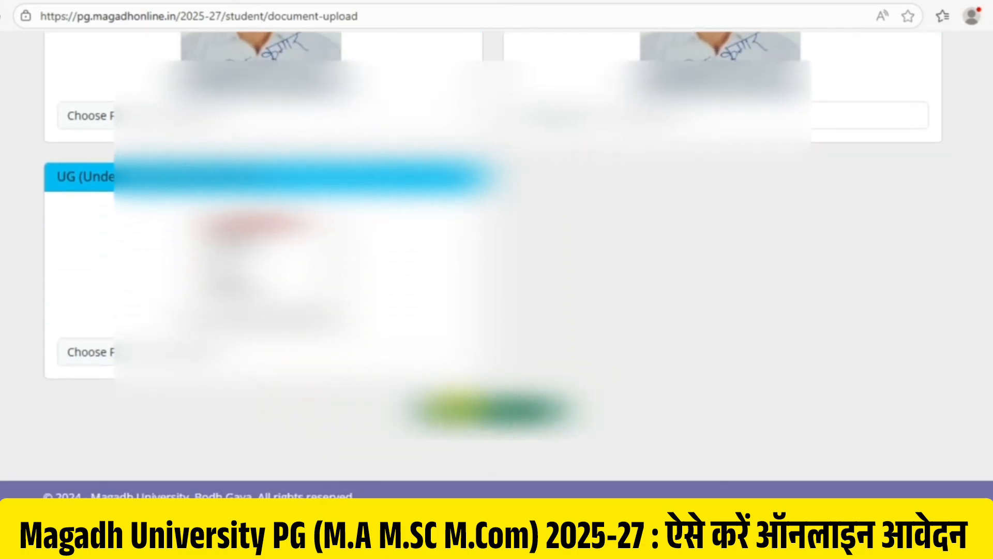
{"action": "left_click", "coordinate": [494, 411]}
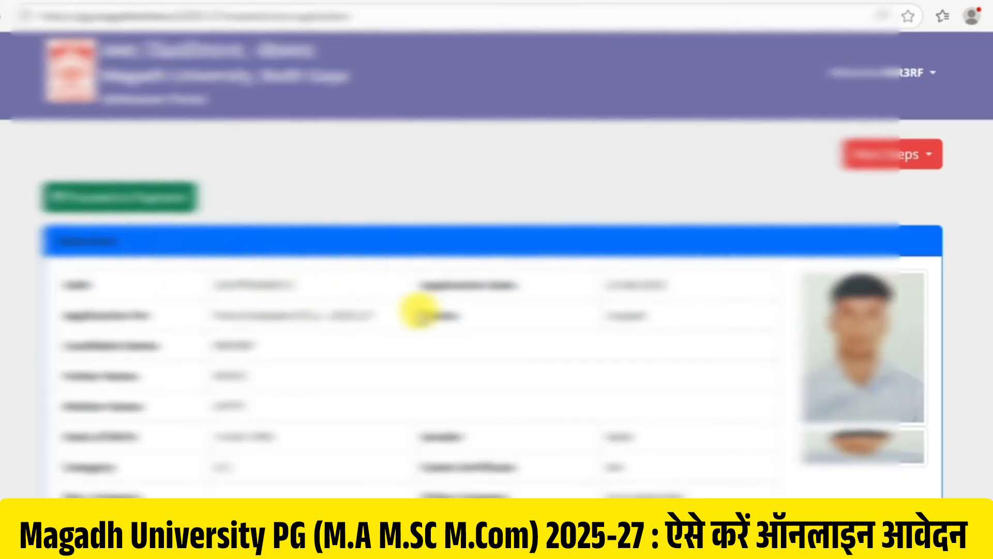
Step: Review the application preview, including personal details, addresses, undergraduate education details and college preferences
{"action": "scroll", "coordinate": [498, 313], "scroll_direction": "down", "scroll_amount": 10}
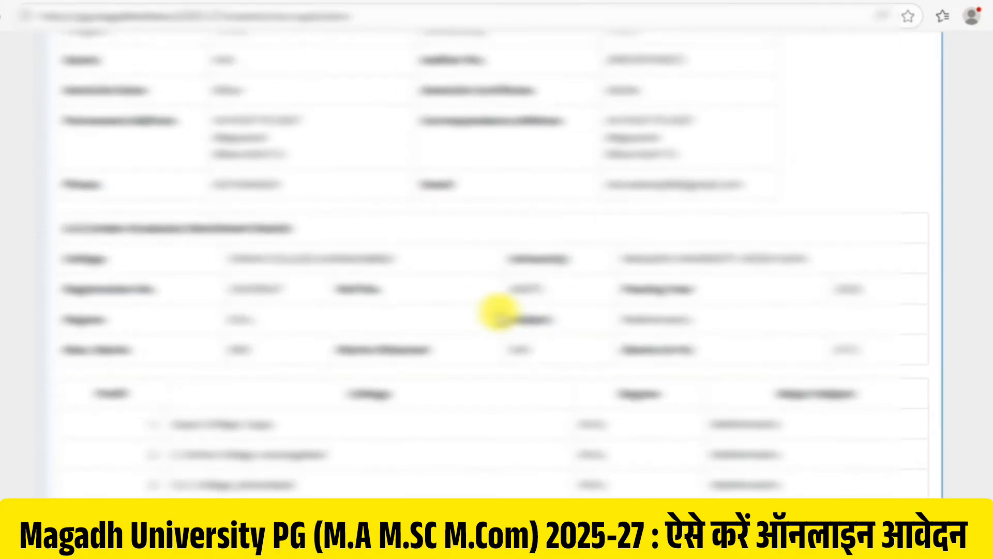
{"action": "scroll", "coordinate": [487, 321], "scroll_direction": "up", "scroll_amount": 8}
{"action": "scroll", "coordinate": [450, 253], "scroll_direction": "down", "scroll_amount": 8}
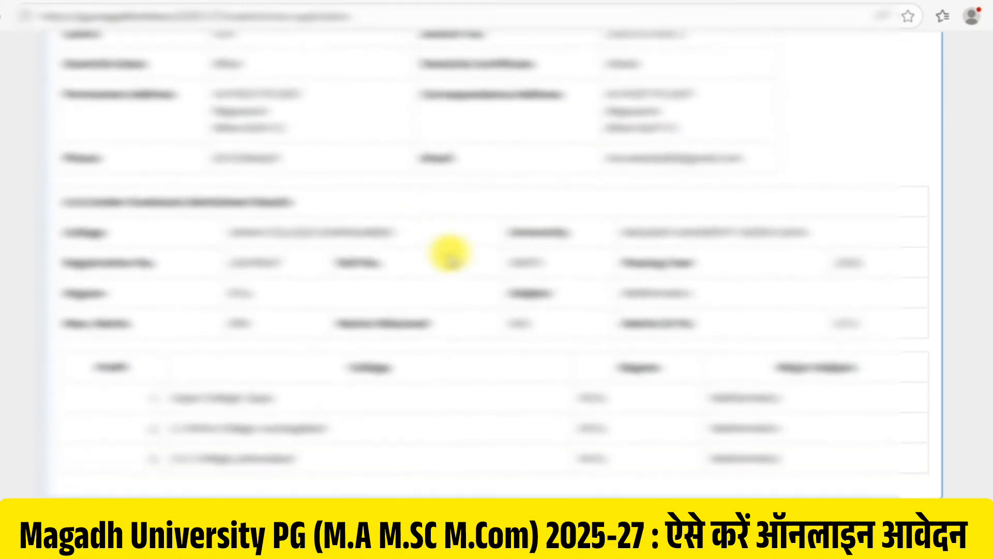
{"action": "scroll", "coordinate": [449, 254], "scroll_direction": "up", "scroll_amount": 10}
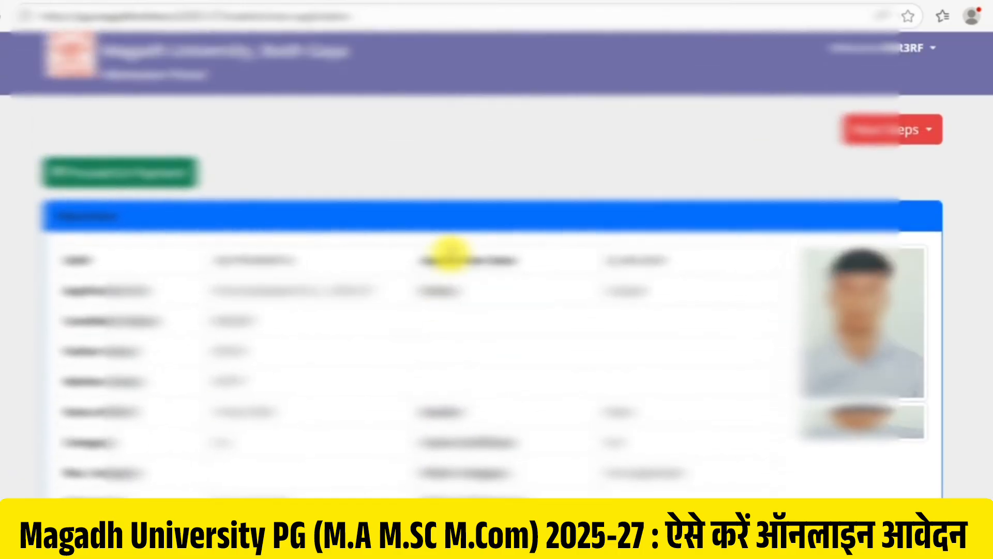